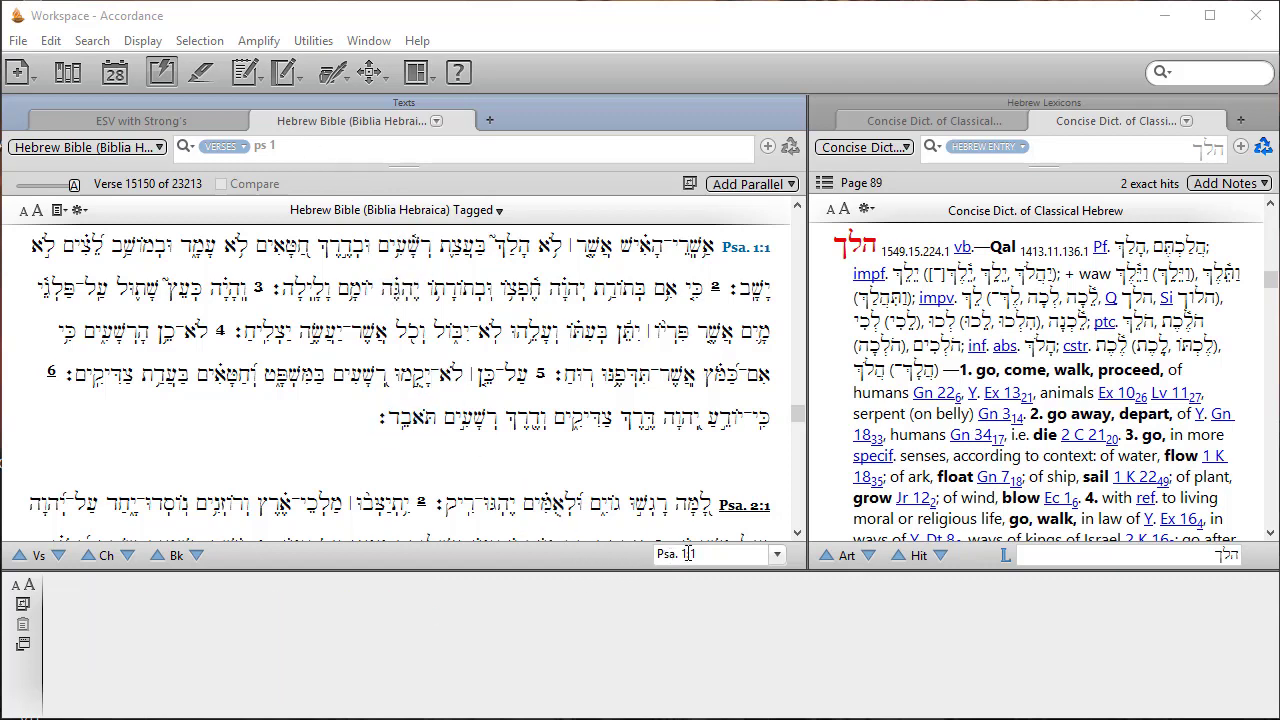
Step: Jump the Hebrew Bible to Ecclesiastes 1:1, then back to Psalm 1
left_click_drag(712, 556, 648, 558)
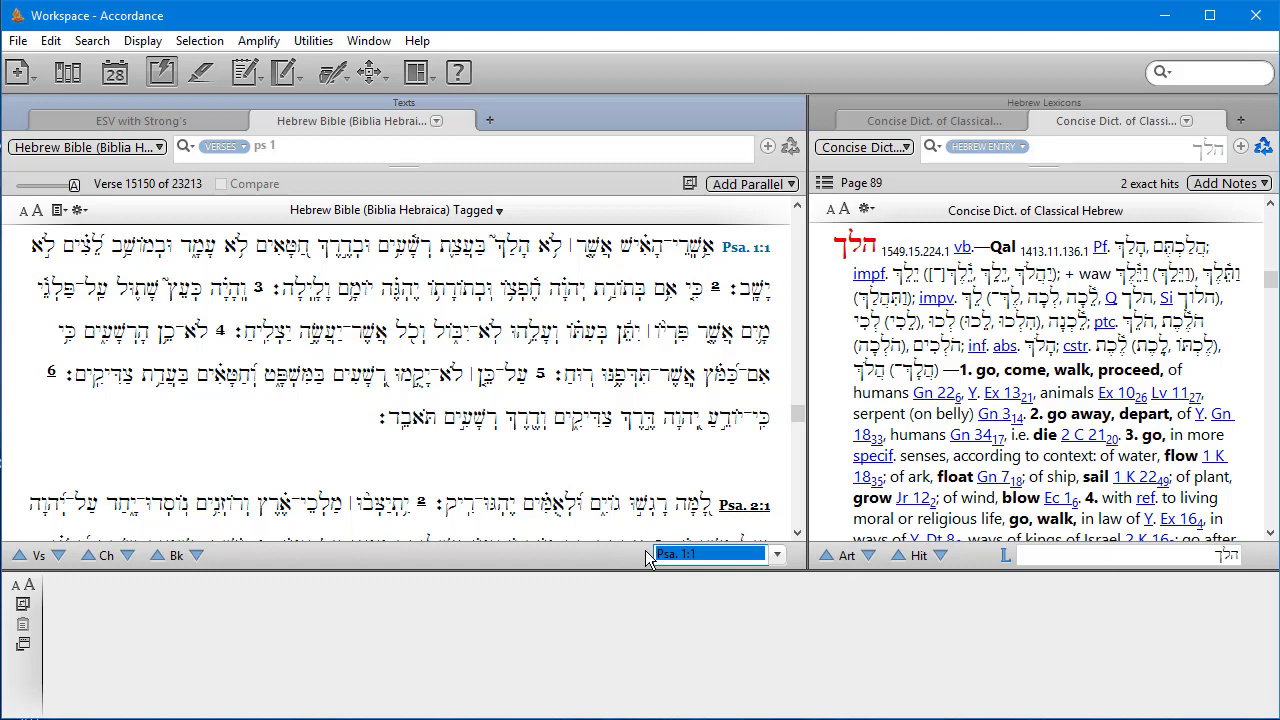
type("eccl 1:1")
key("Return")
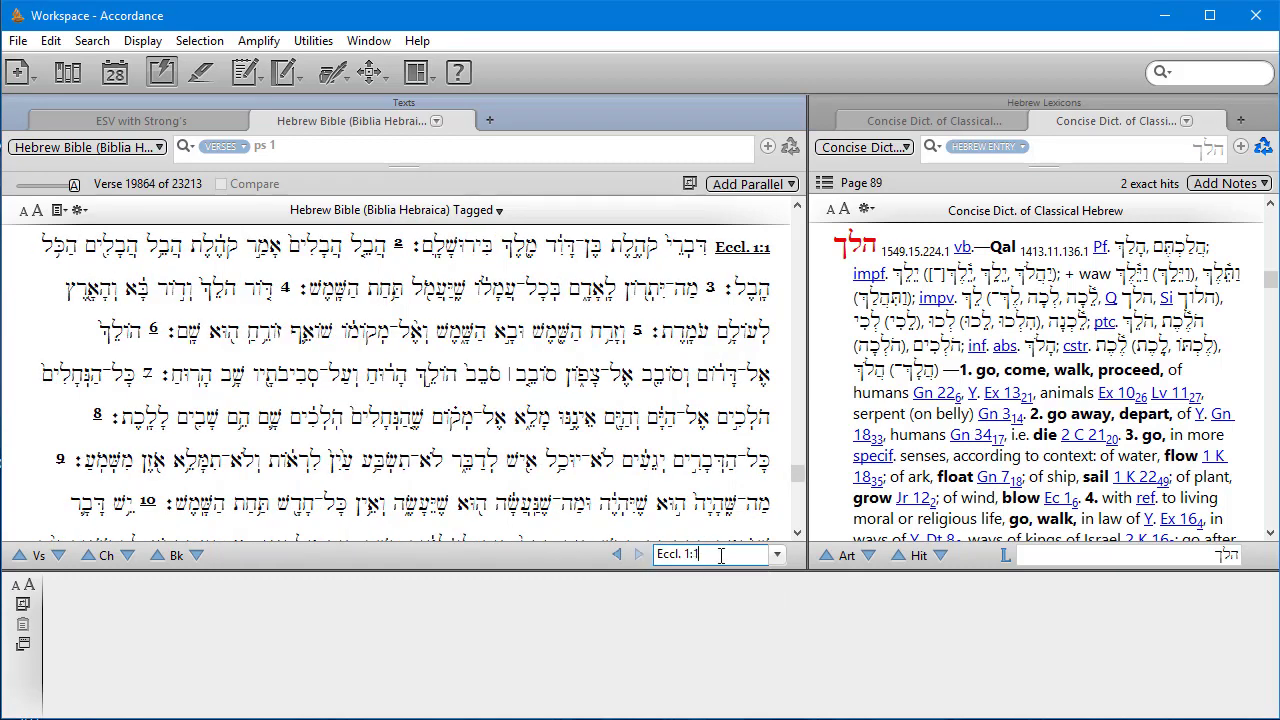
left_click_drag(723, 554, 654, 556)
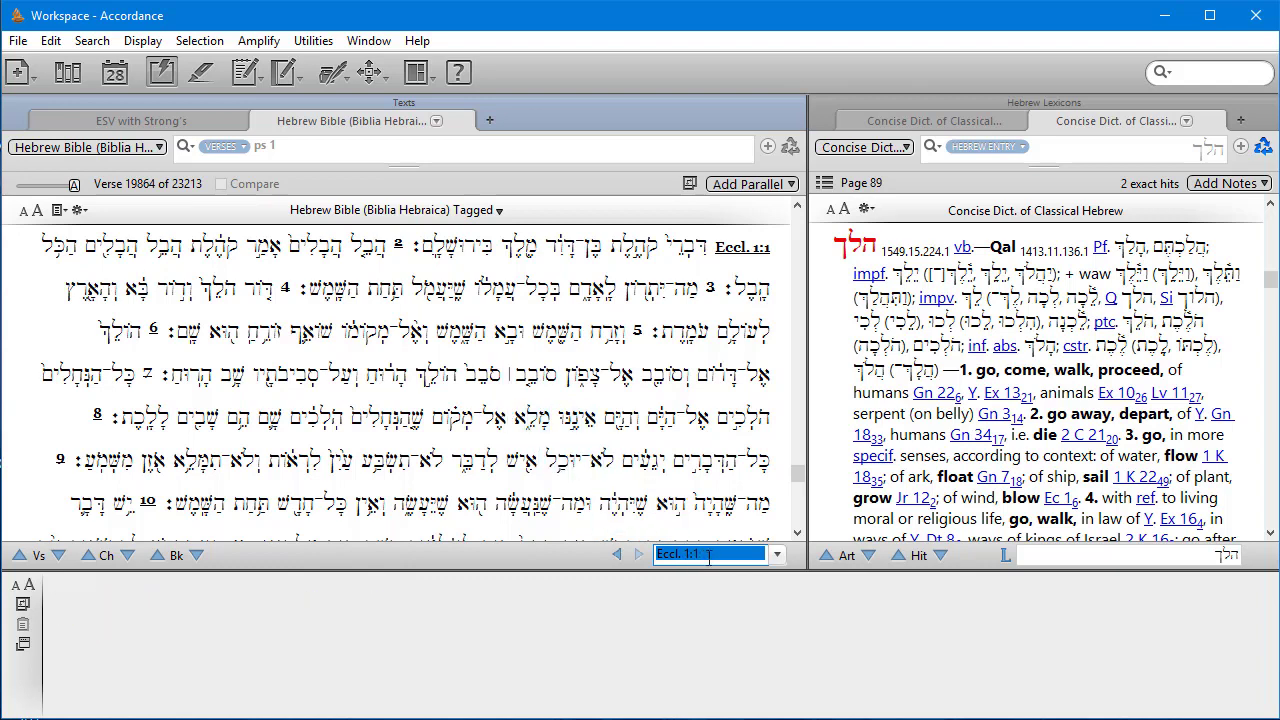
key("BackSpace")
type("ps 1")
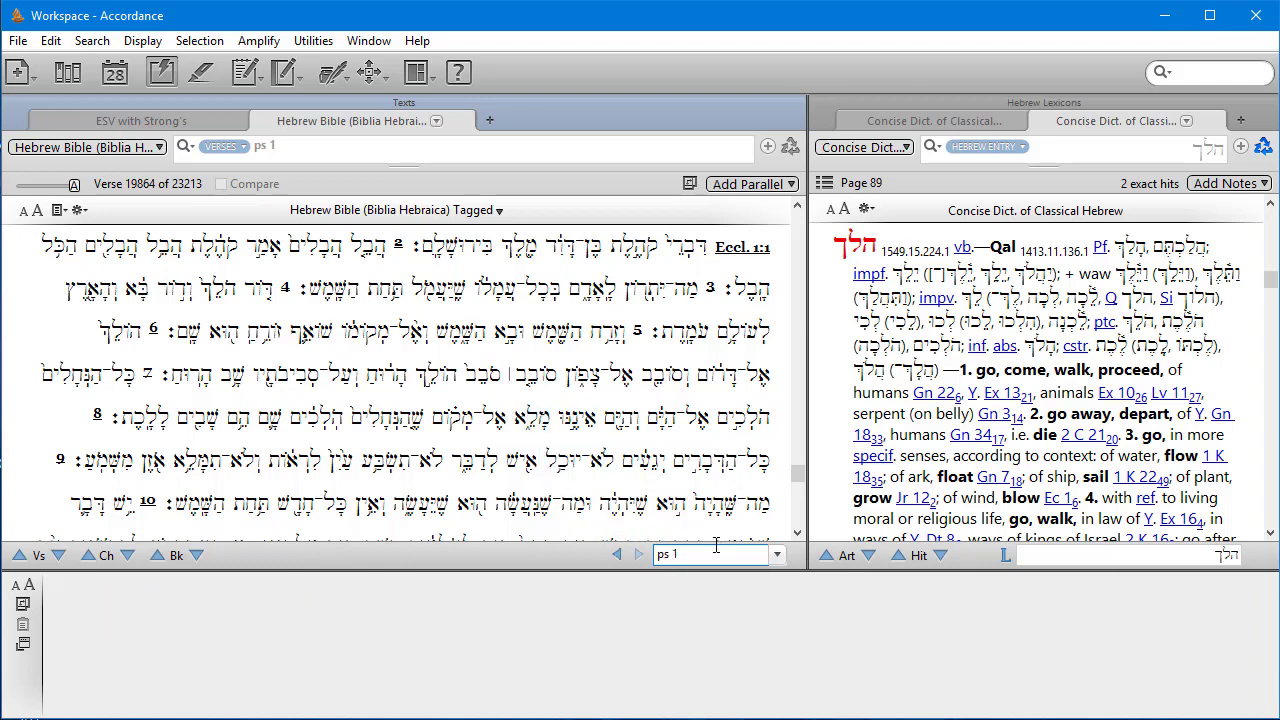
key("Return")
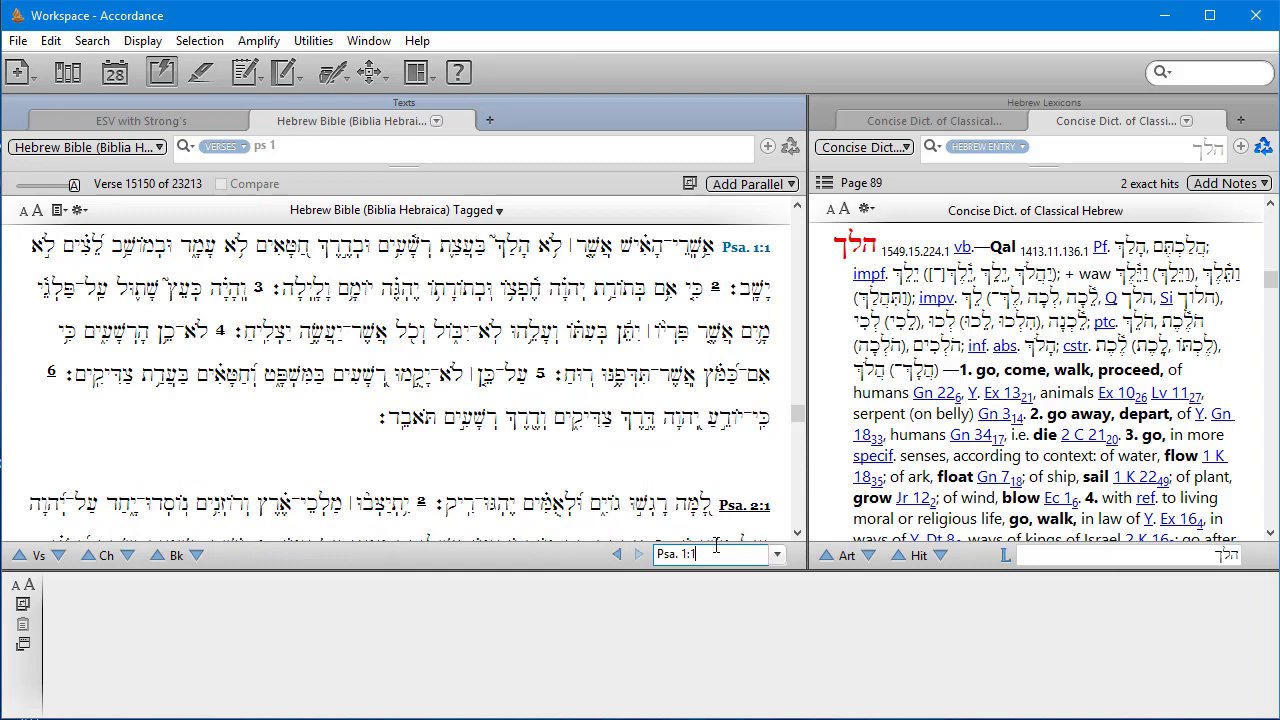
Step: Switch the search mode from Verses to Words and empty the search entry
left_click(241, 148)
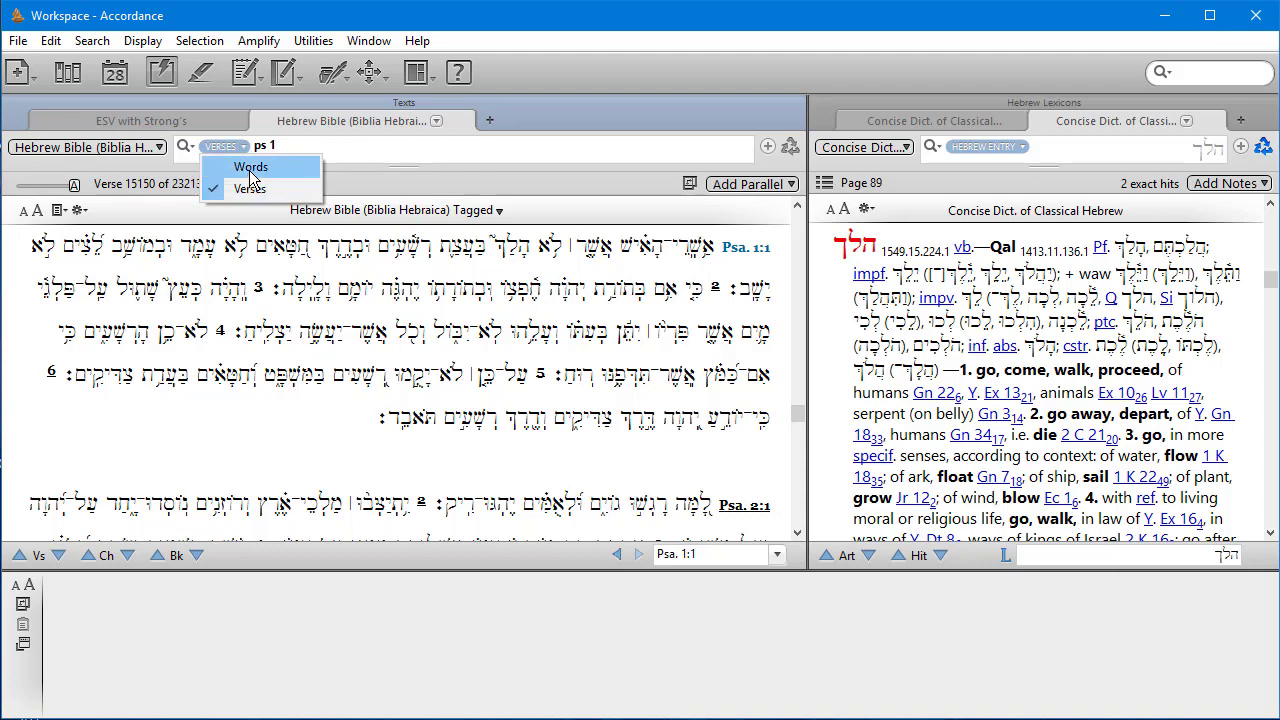
left_click(250, 173)
left_click(269, 152)
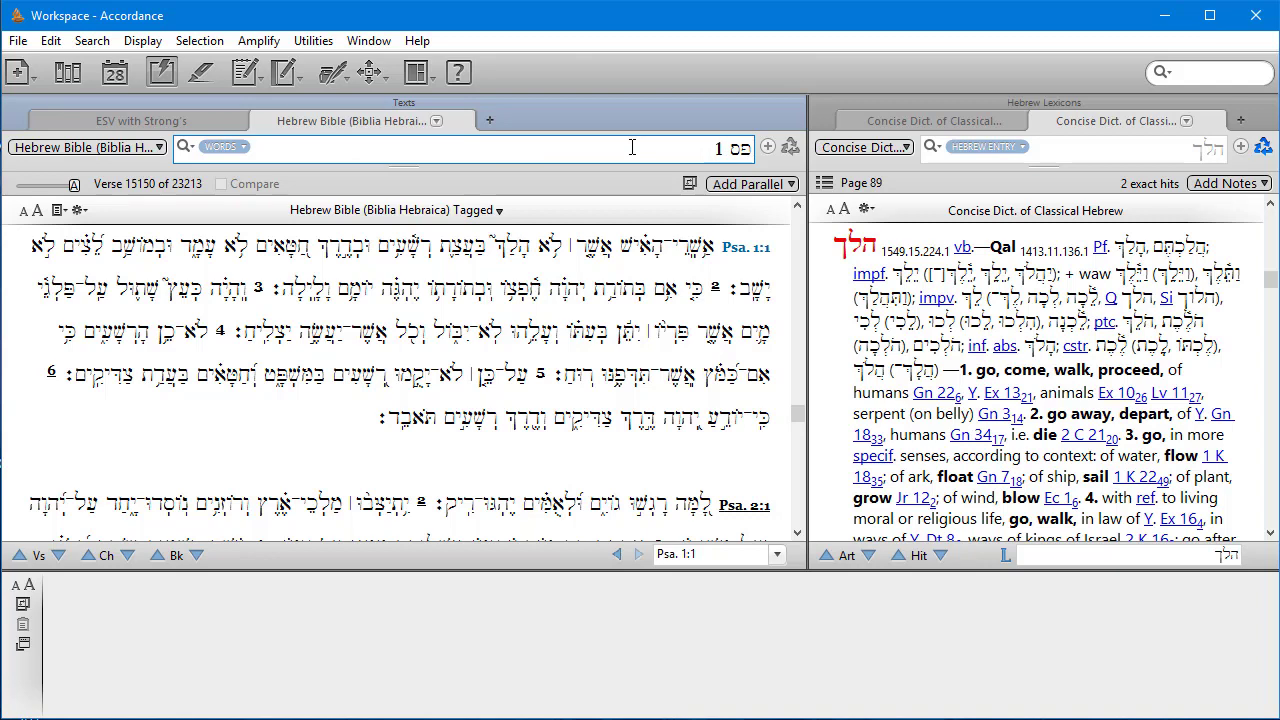
key("BackSpace")
key("BackSpace")
key("BackSpace")
type("כם")
type("לל")
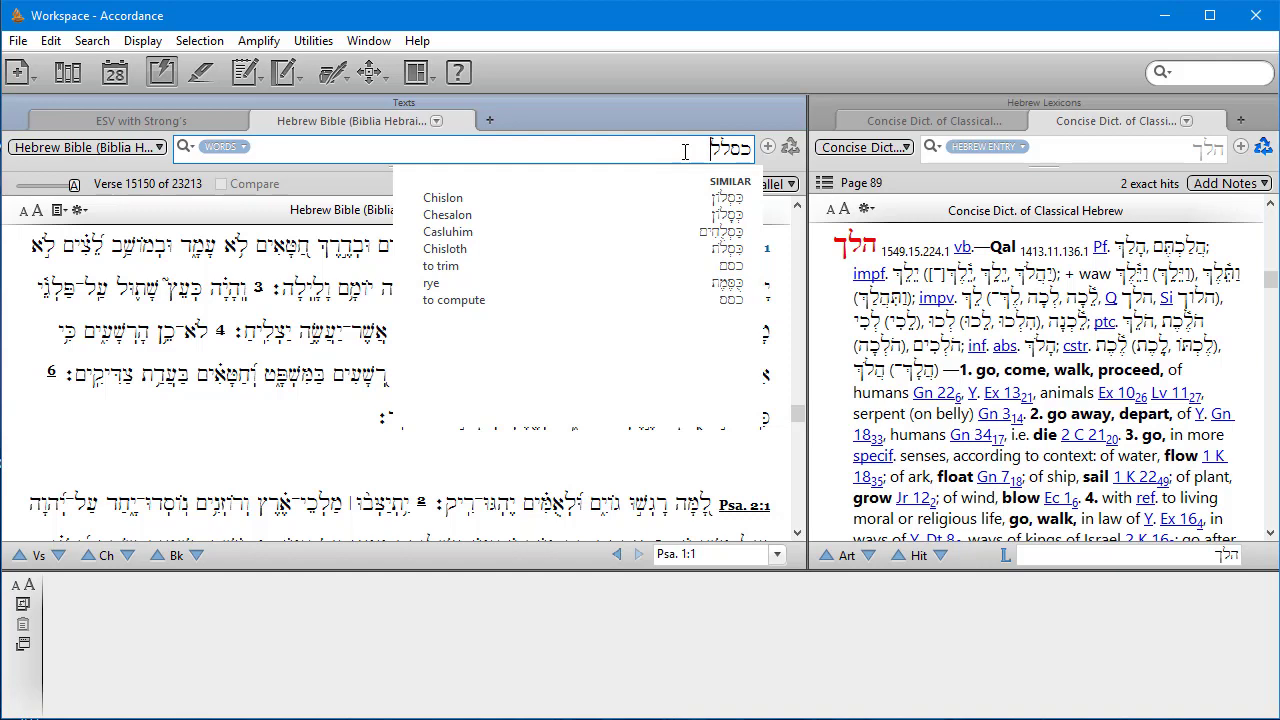
key("BackSpace")
key("BackSpace")
key("BackSpace")
key("BackSpace")
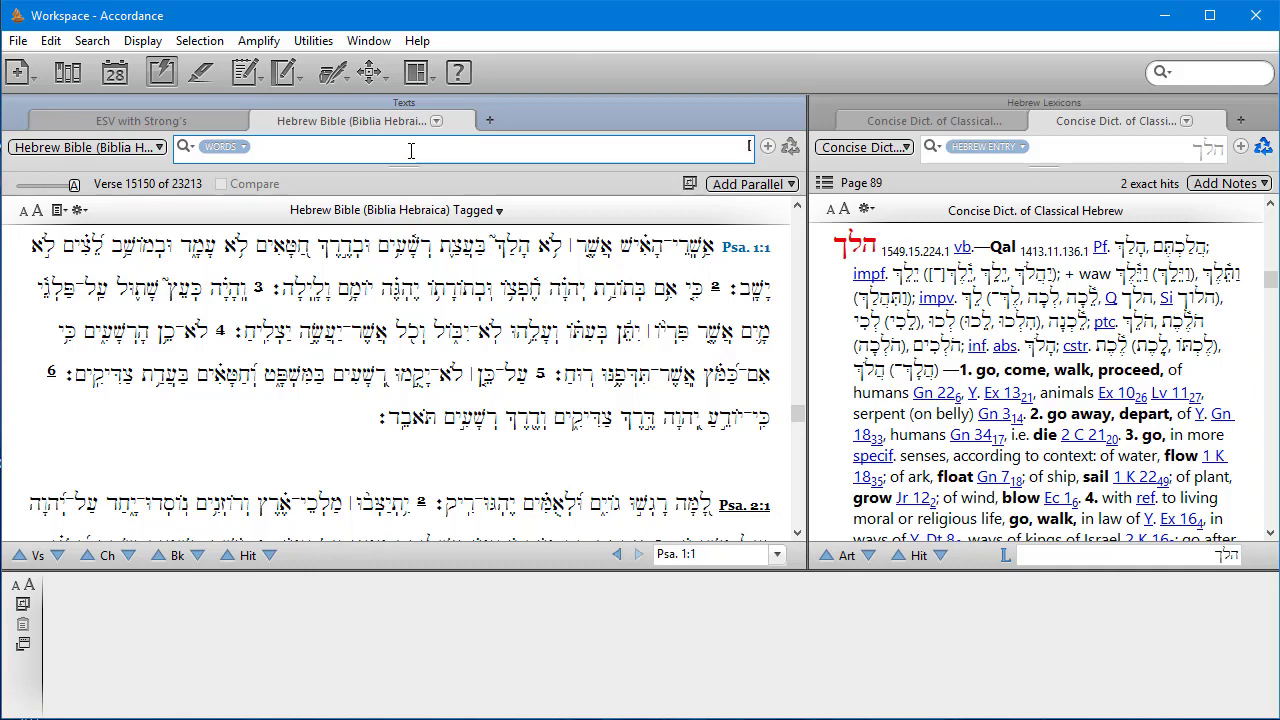
Step: Search for [noun], returning 146903 hits starting at Genesis 1:1
type("[noun]")
key("Right")
key("Right")
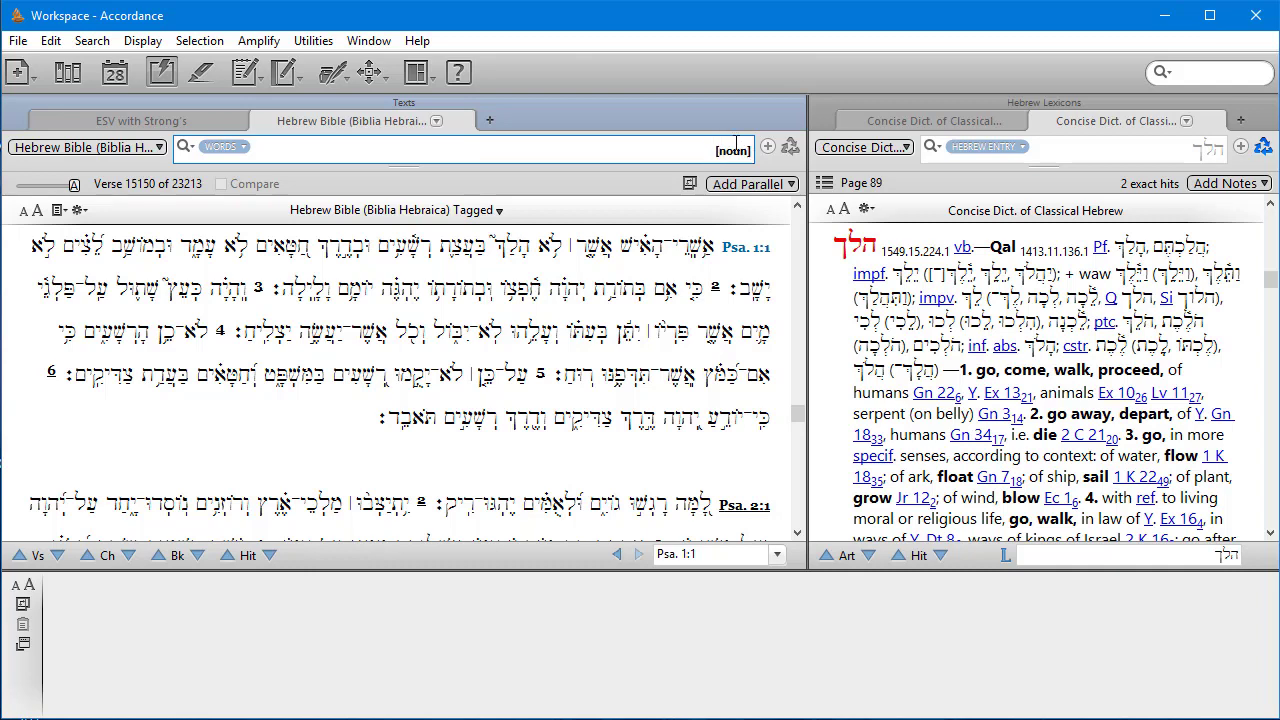
key("Return")
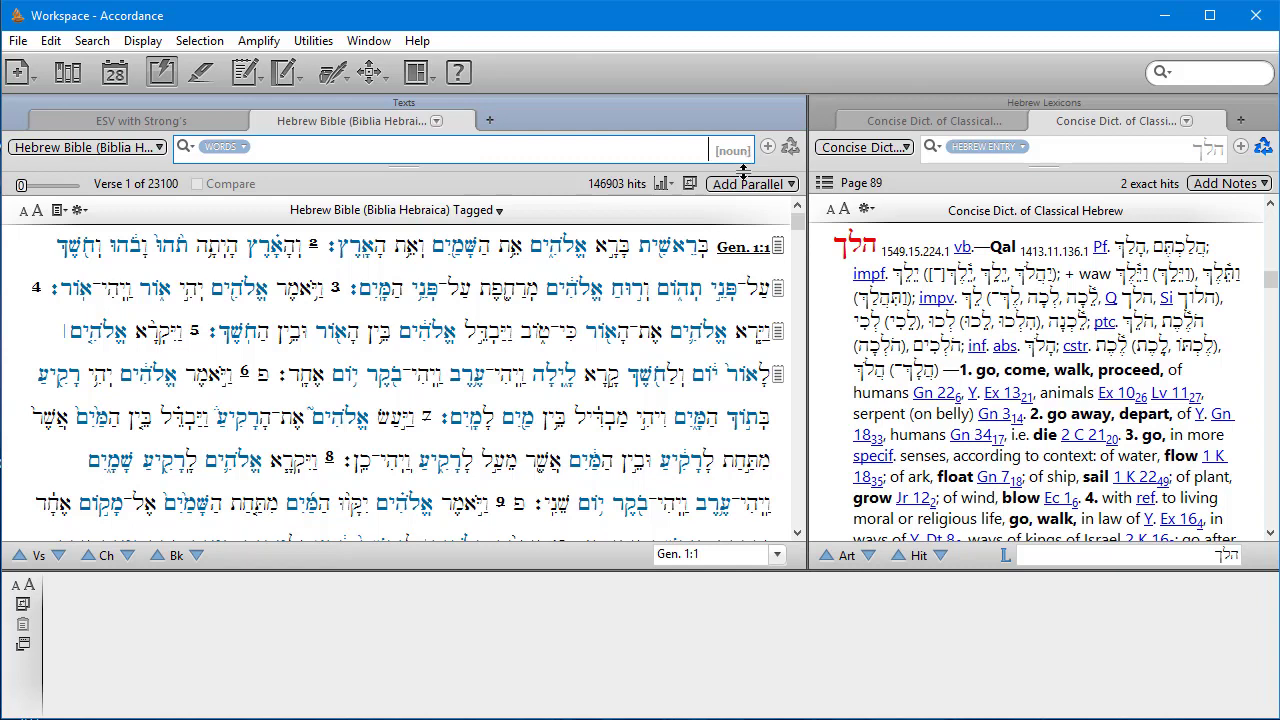
Step: Replace the Gen. 1:1 reference with Psalm 1 to view its highlighted nouns
mouse_move(690, 242)
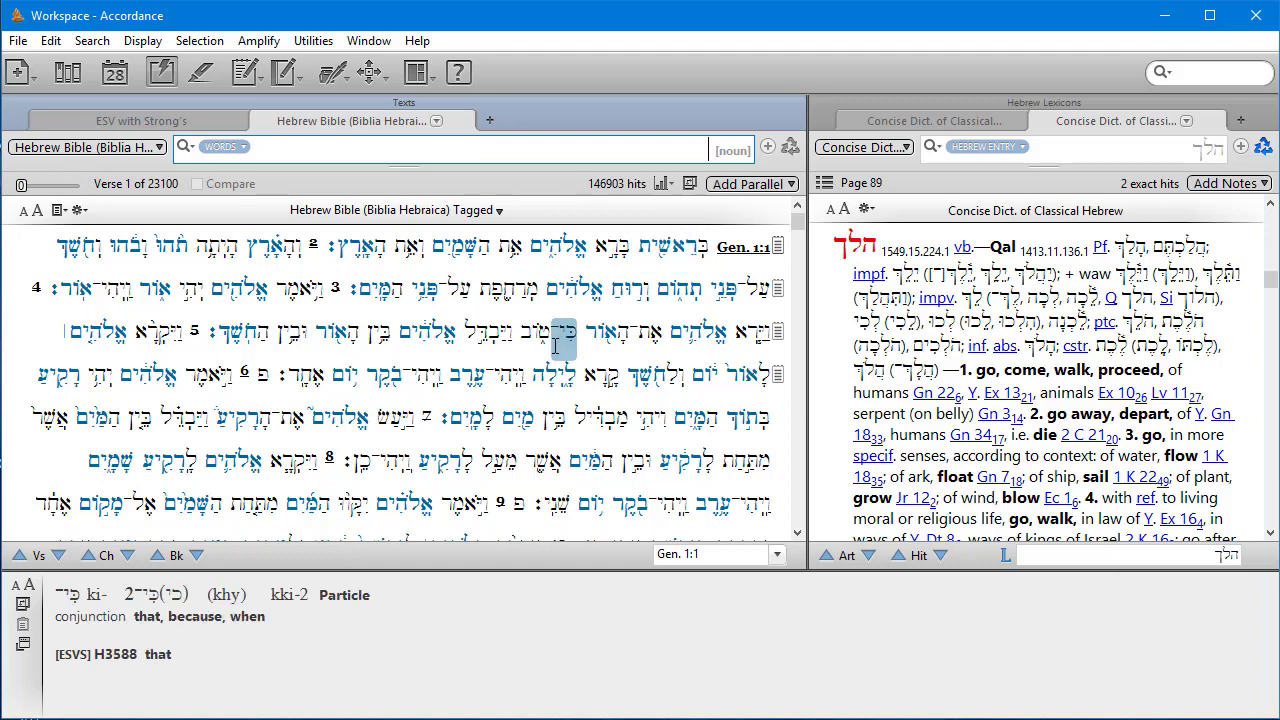
left_click(728, 557)
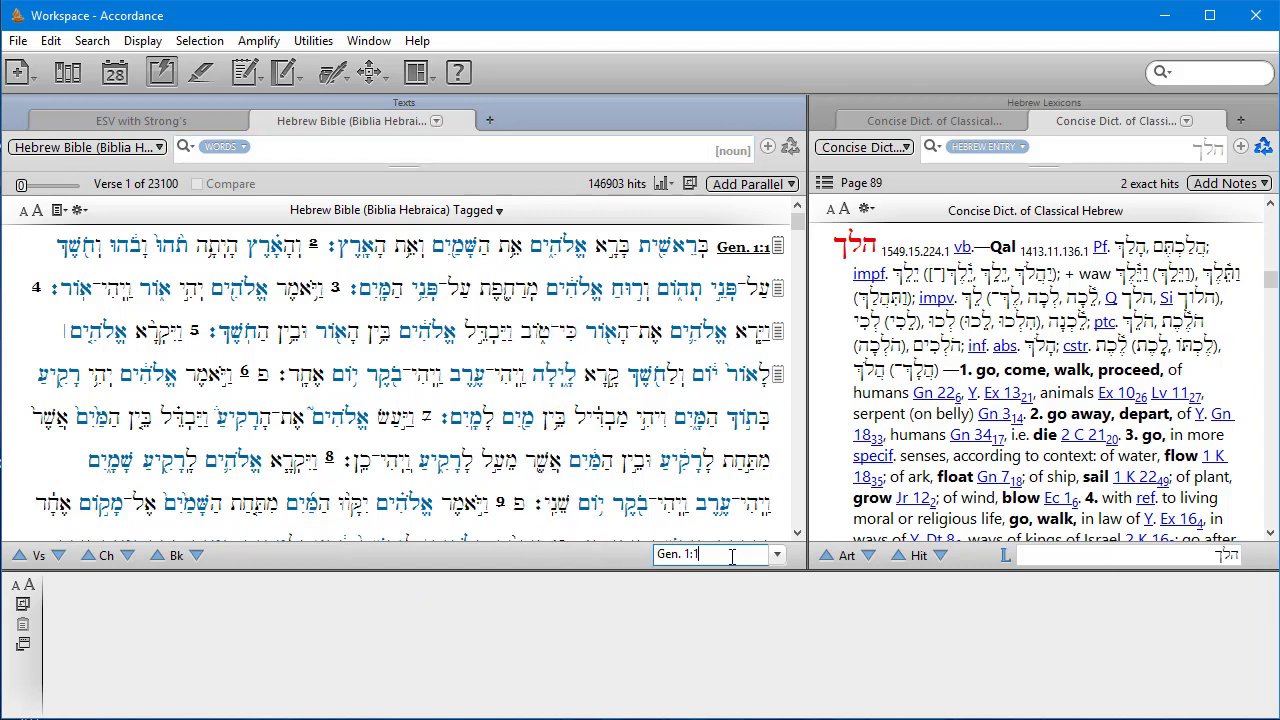
key("BackSpace")
key("BackSpace")
key("BackSpace")
key("BackSpace")
key("BackSpace")
key("BackSpace")
key("BackSpace")
key("BackSpace")
type("P")
type("1")
key("Return")
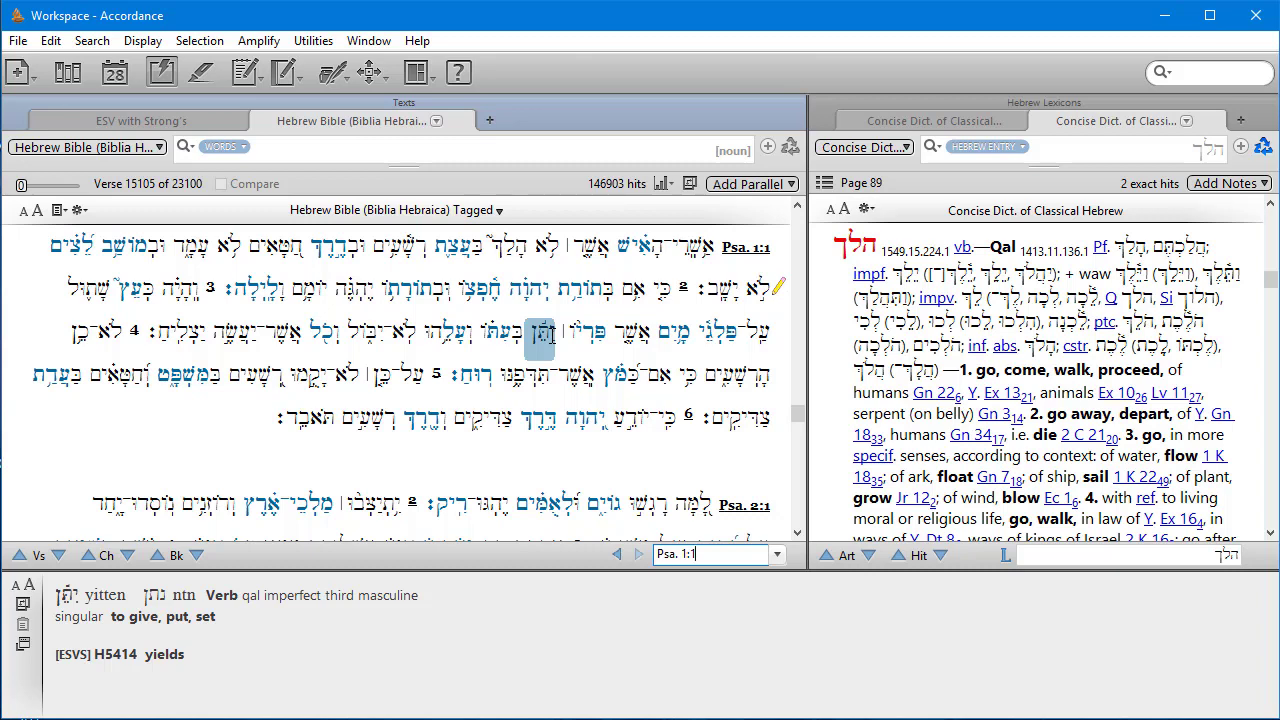
Step: Copy the instant details for הָאִישׁ ('man') and bring the blank Word document forward
mouse_move(697, 280)
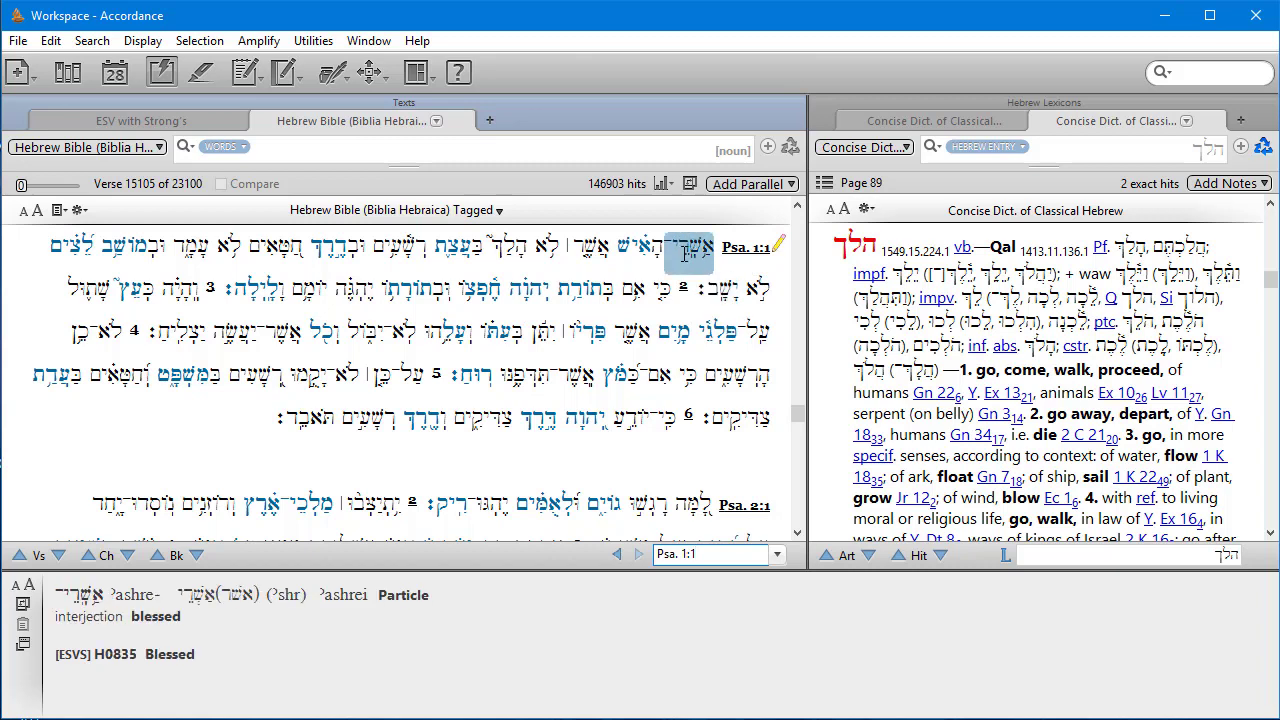
mouse_move(632, 246)
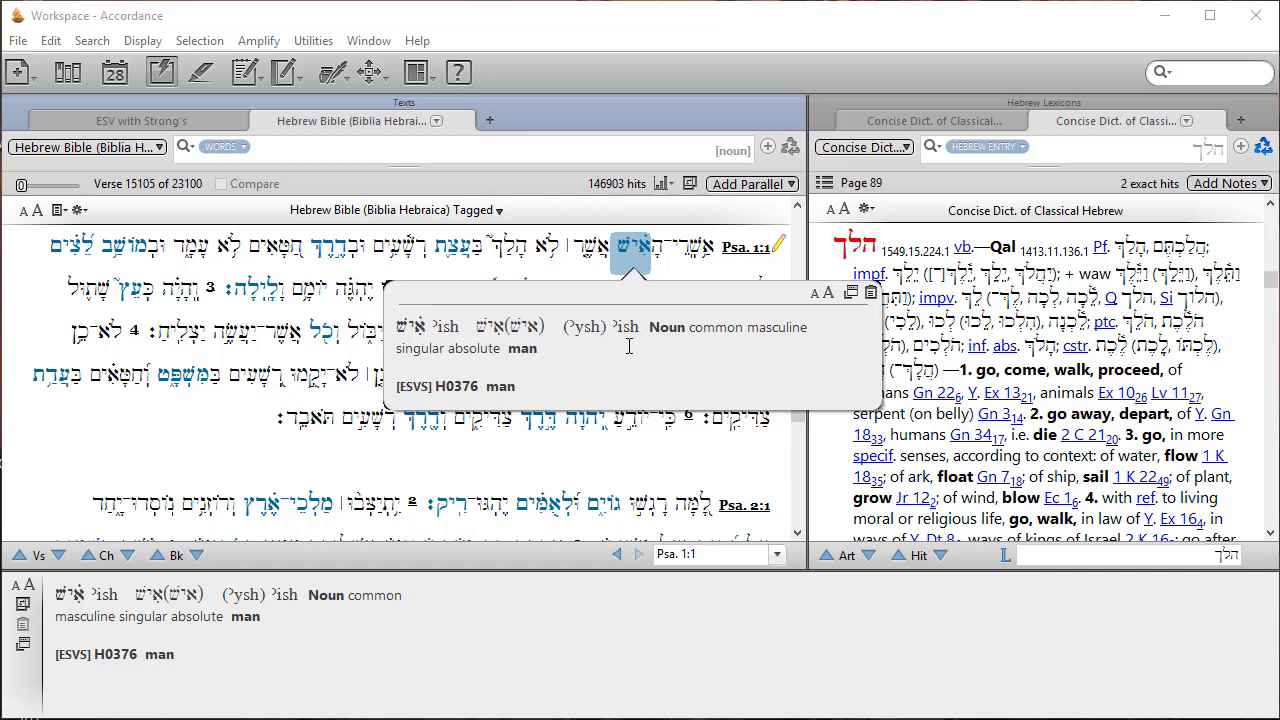
left_click(872, 296)
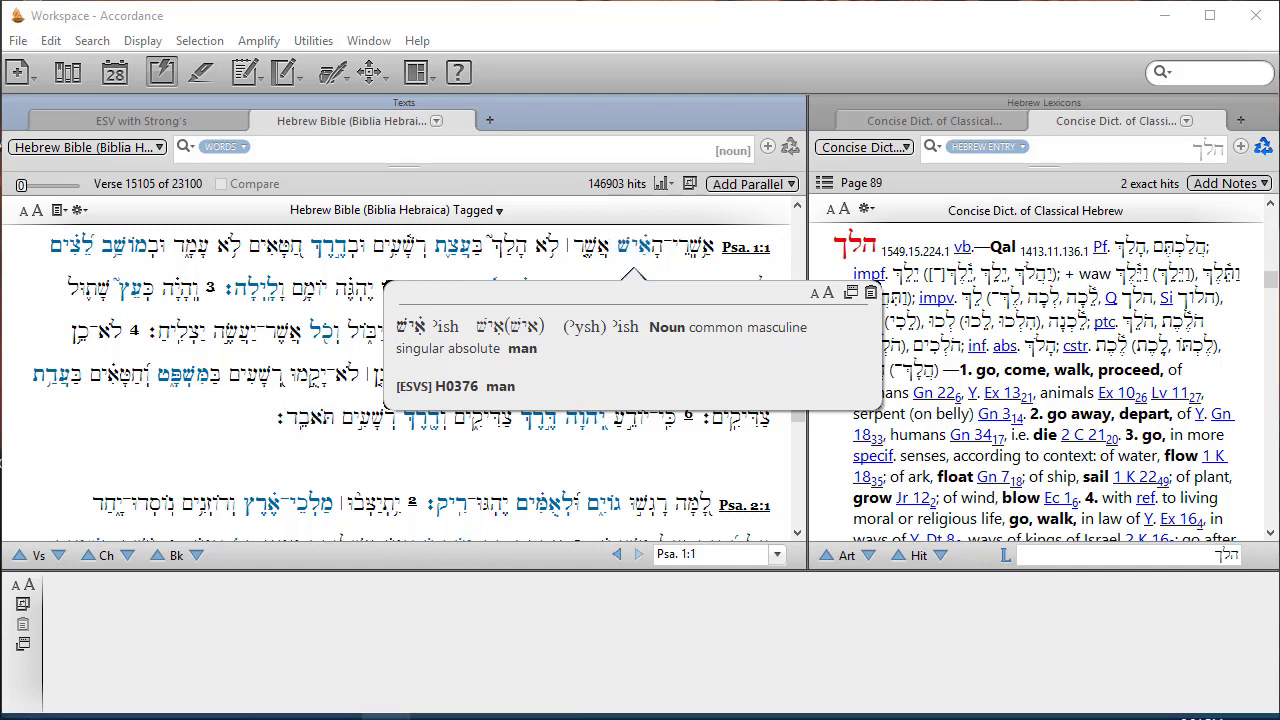
left_click(436, 716)
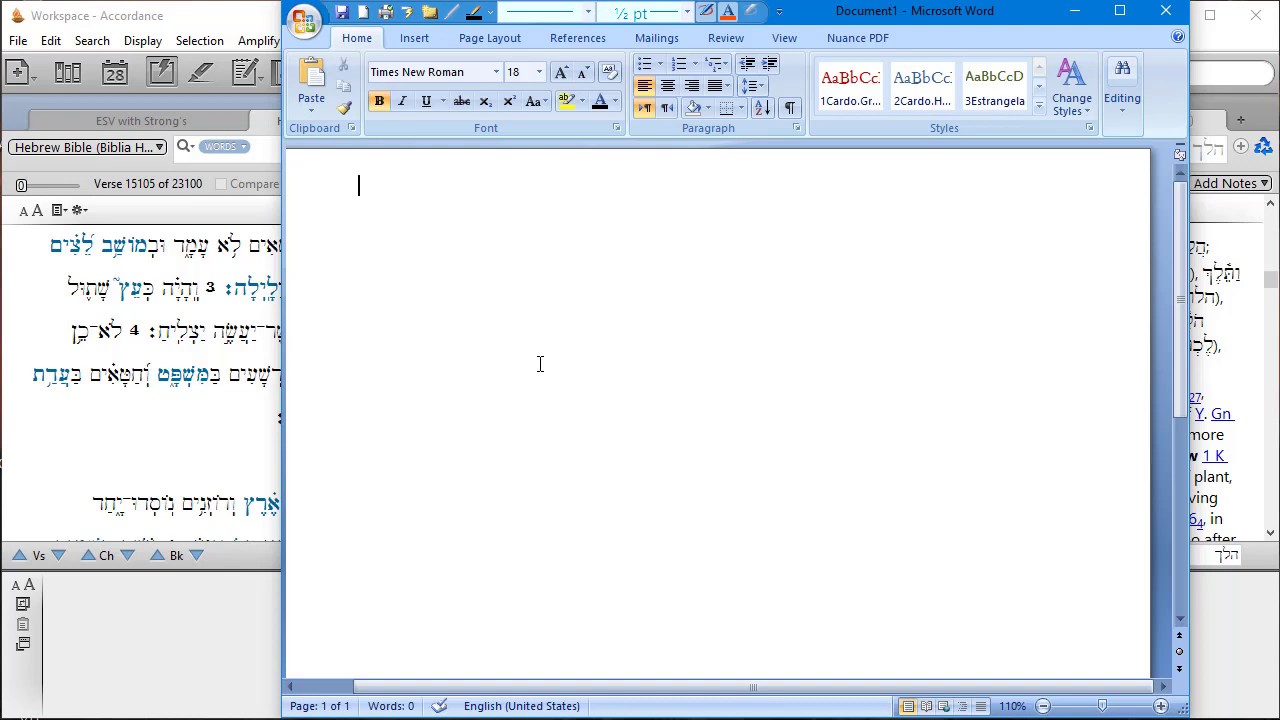
Step: Paste the copied אִישׁ details into the Word document
right_click(372, 189)
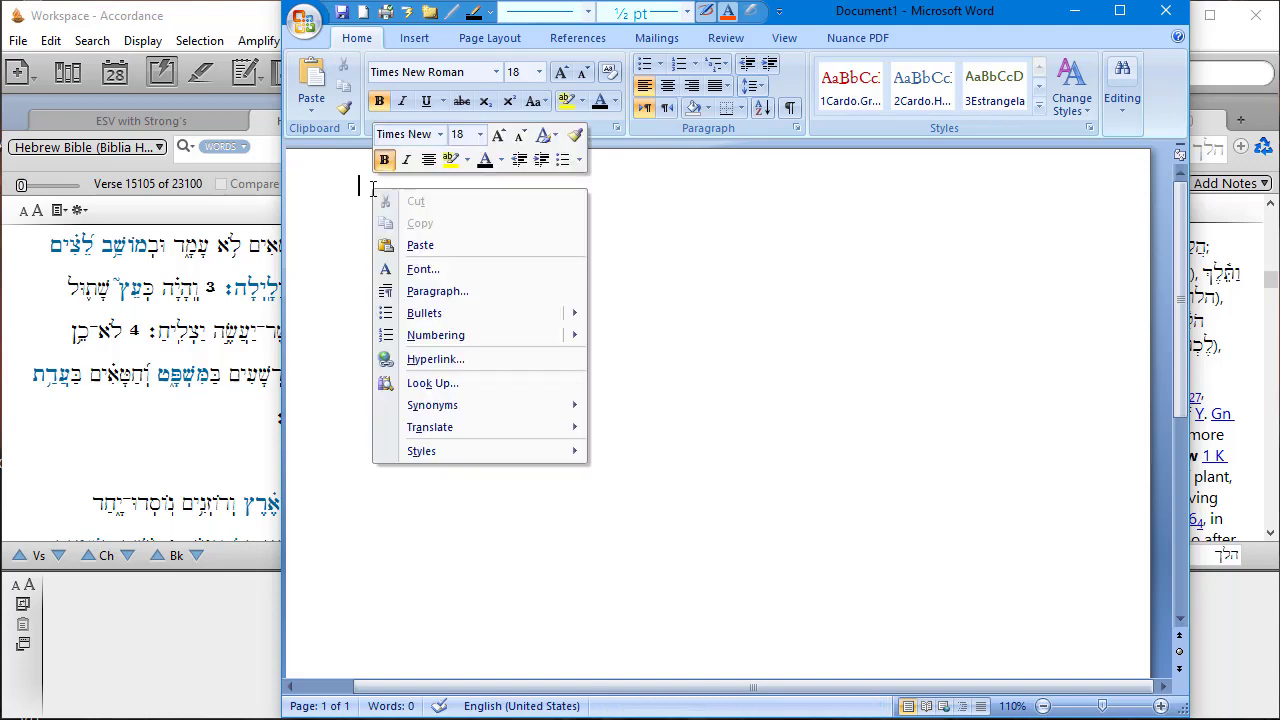
left_click(433, 246)
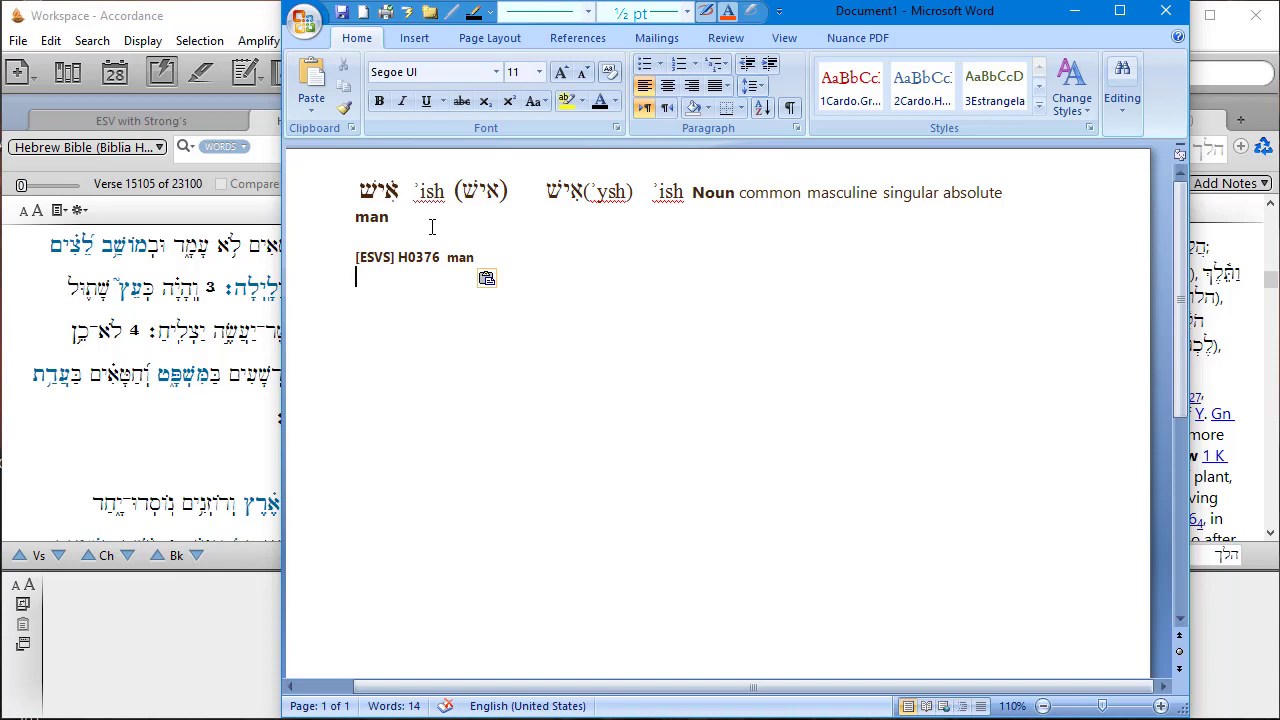
left_click_drag(397, 190, 461, 196)
left_click(485, 195)
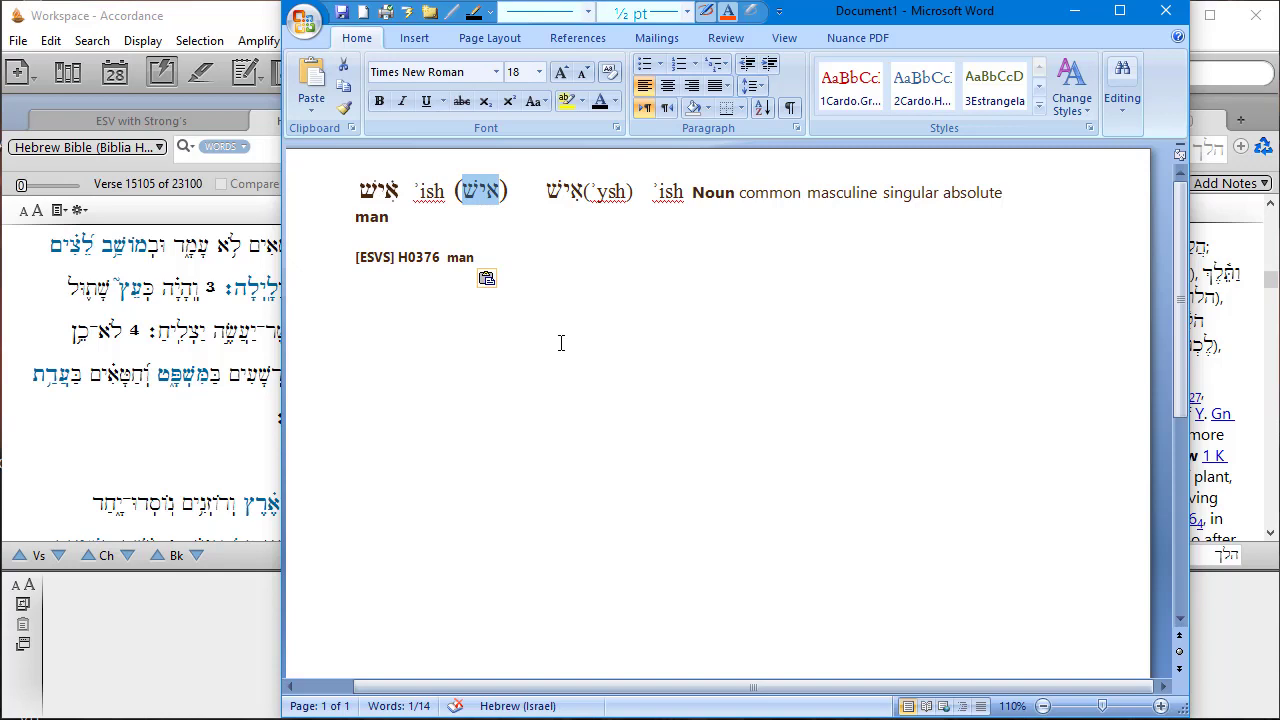
left_click(597, 302)
left_click(573, 196)
left_click_drag(573, 198, 550, 201)
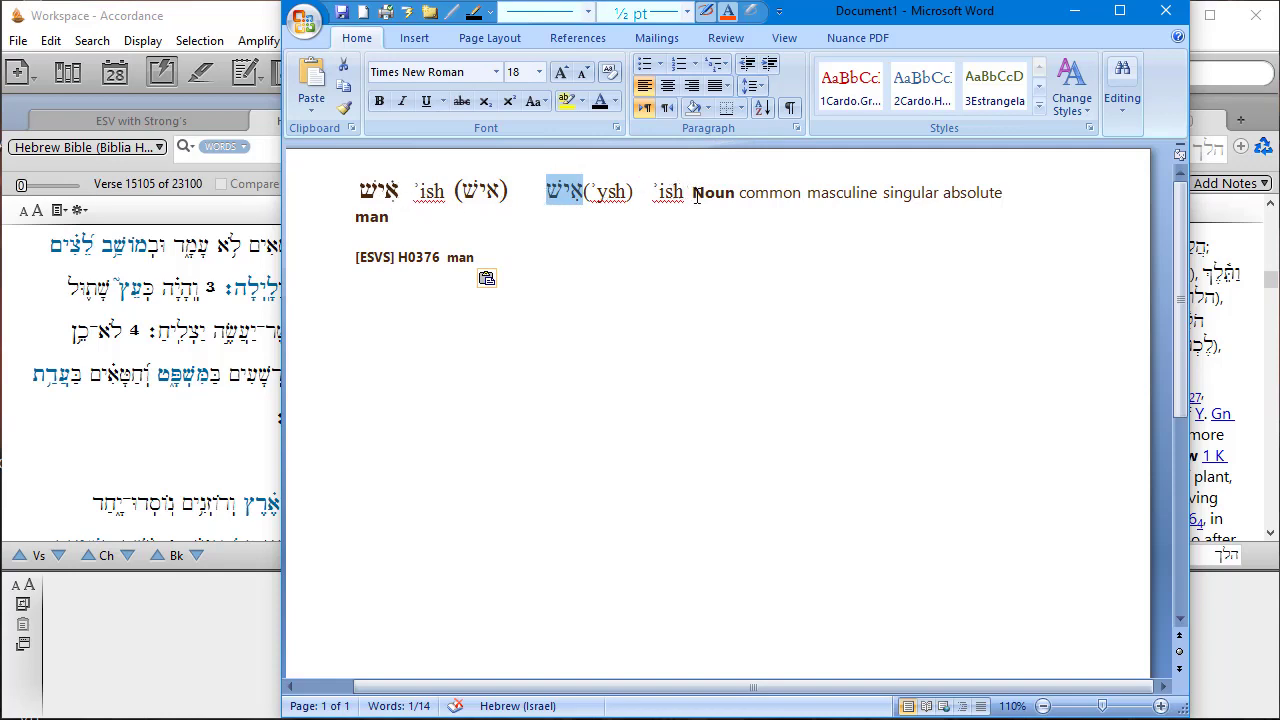
left_click_drag(691, 193, 727, 205)
left_click(742, 196)
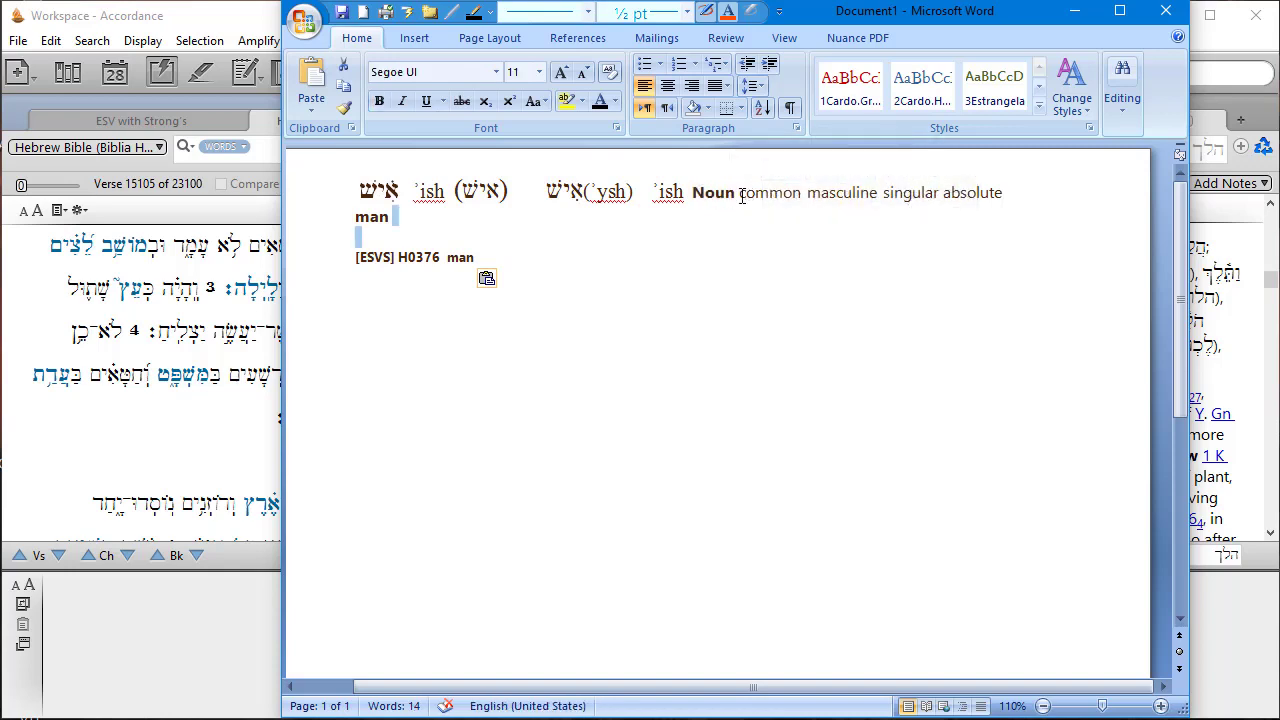
left_click_drag(746, 198, 800, 200)
left_click(812, 244)
Step: Highlight 'masculine singular absolute' in yellow
left_click(807, 192)
left_click_drag(807, 192, 1000, 200)
left_click(874, 198)
left_click_drag(808, 192, 940, 201)
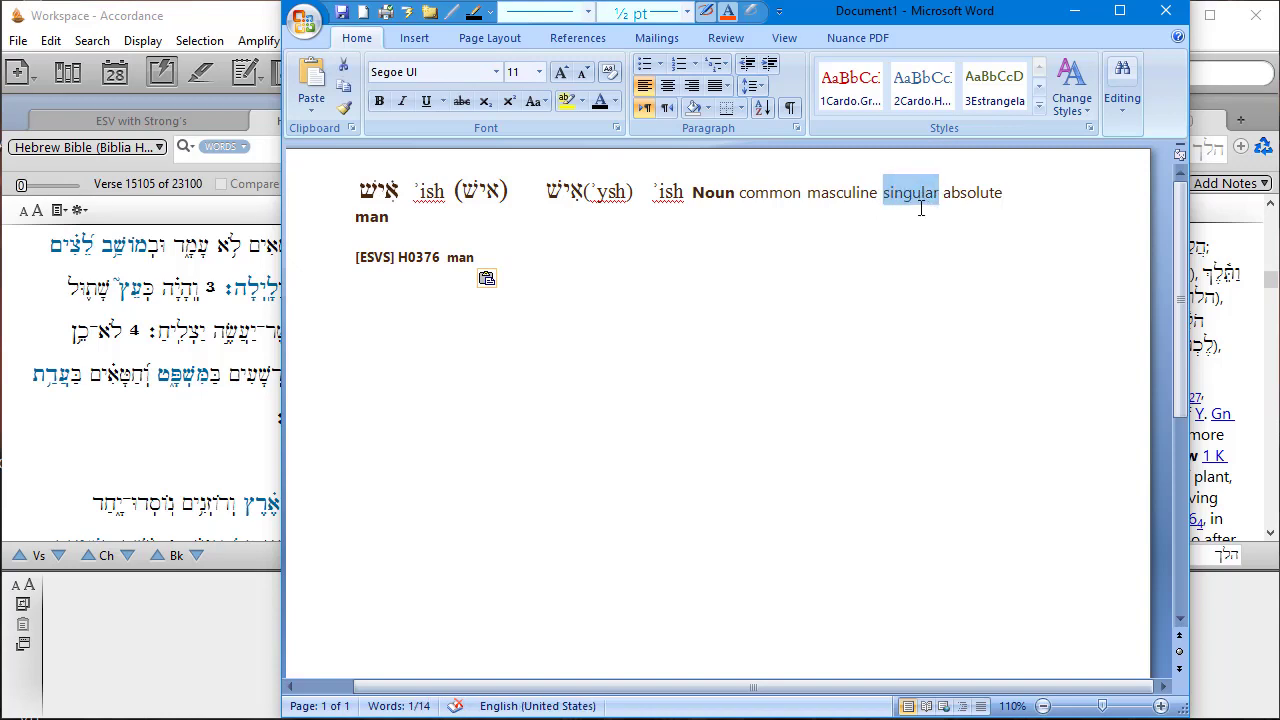
left_click(943, 195)
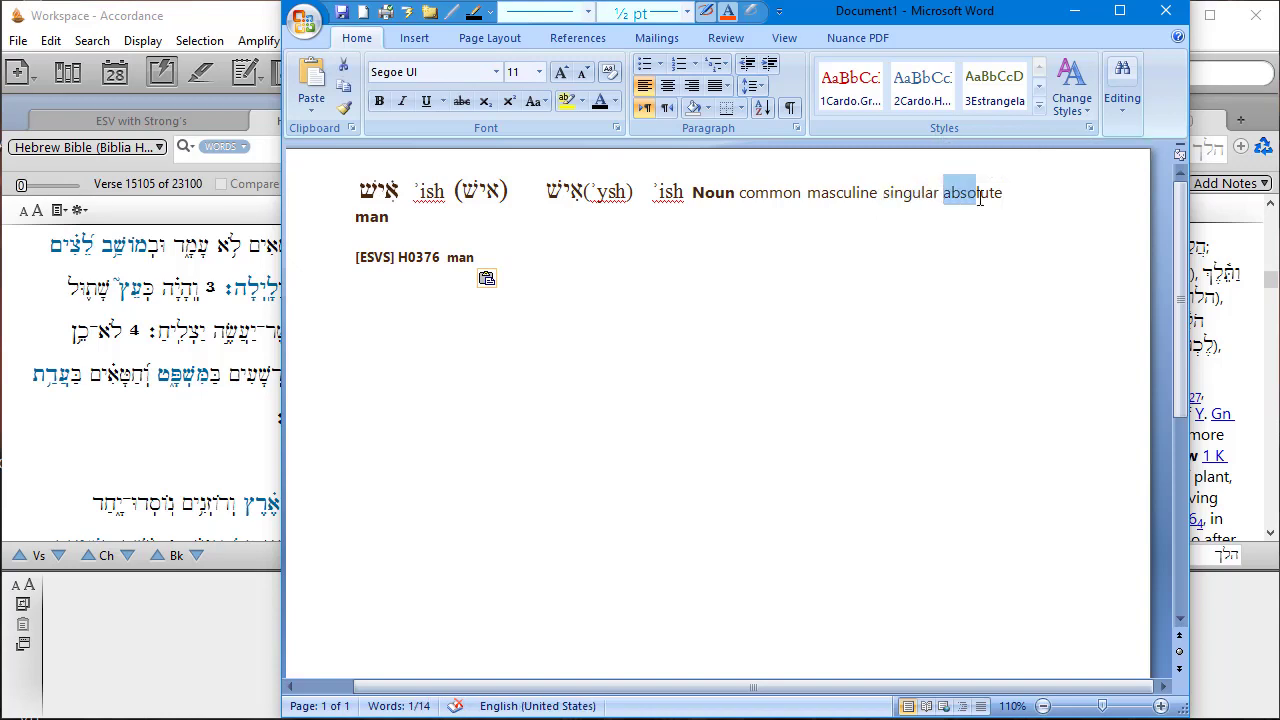
left_click_drag(979, 197, 1001, 194)
left_click_drag(810, 195, 957, 203)
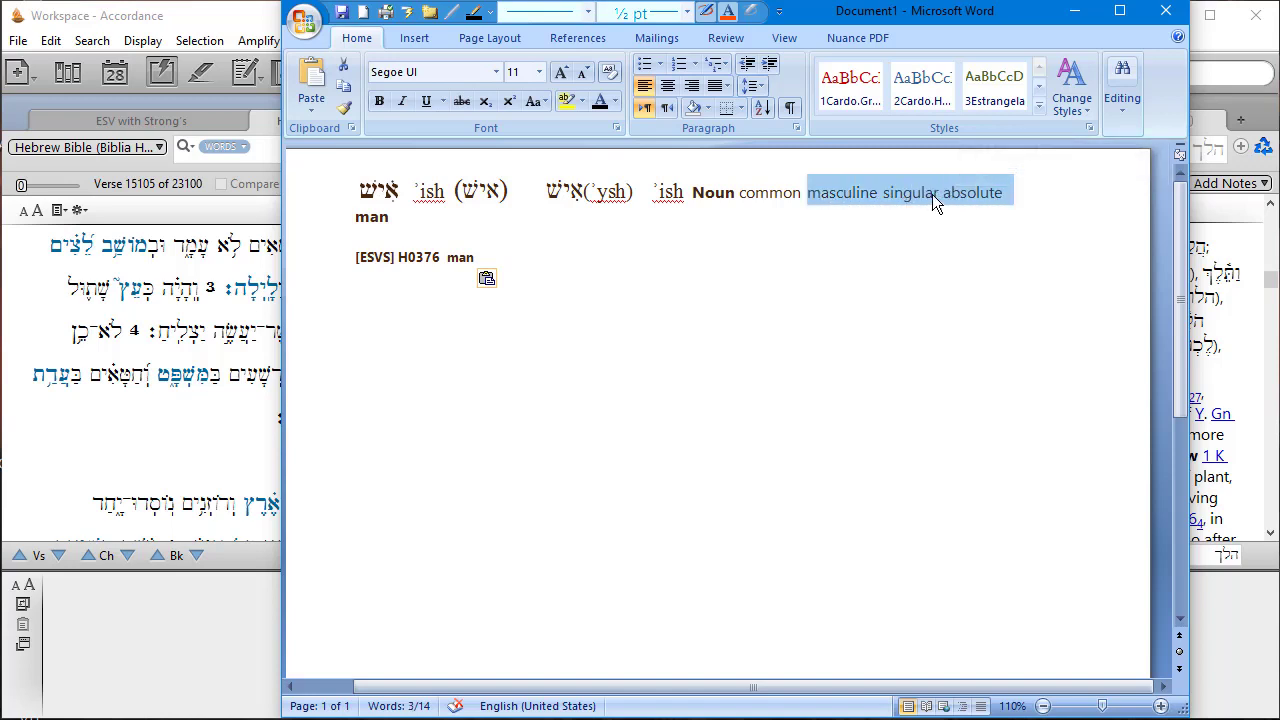
left_click(581, 106)
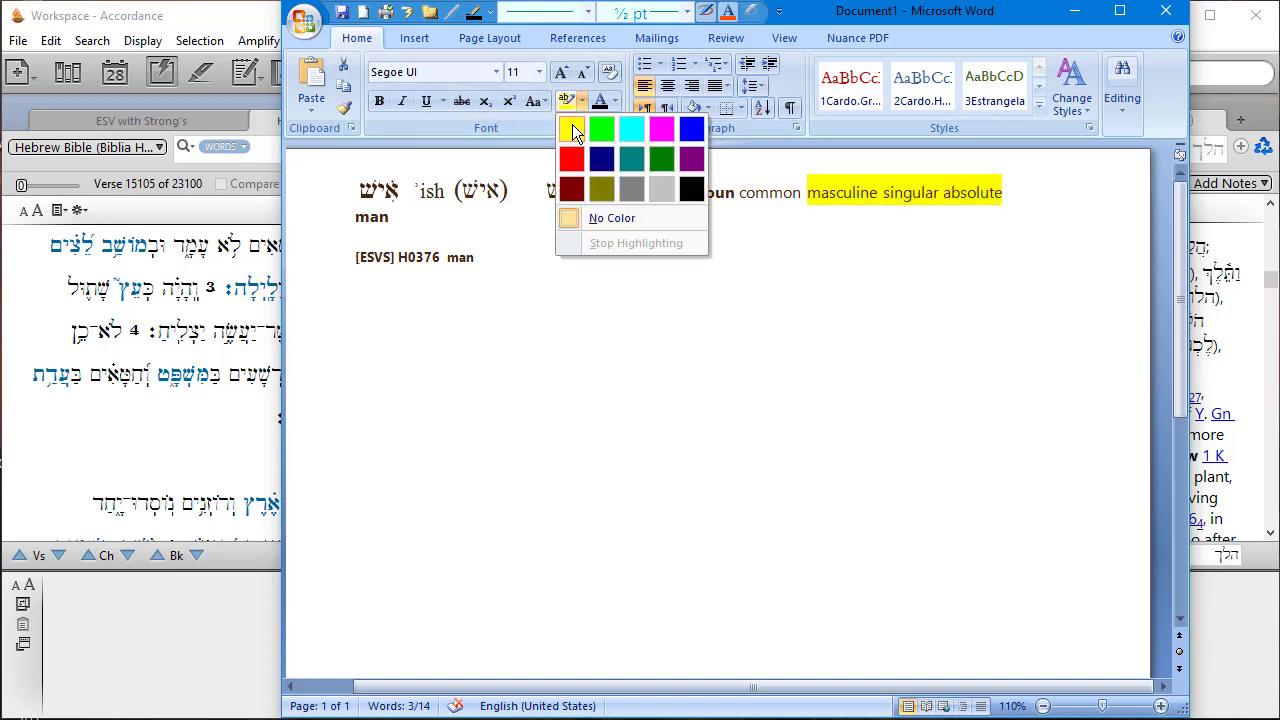
left_click(572, 130)
left_click(670, 370)
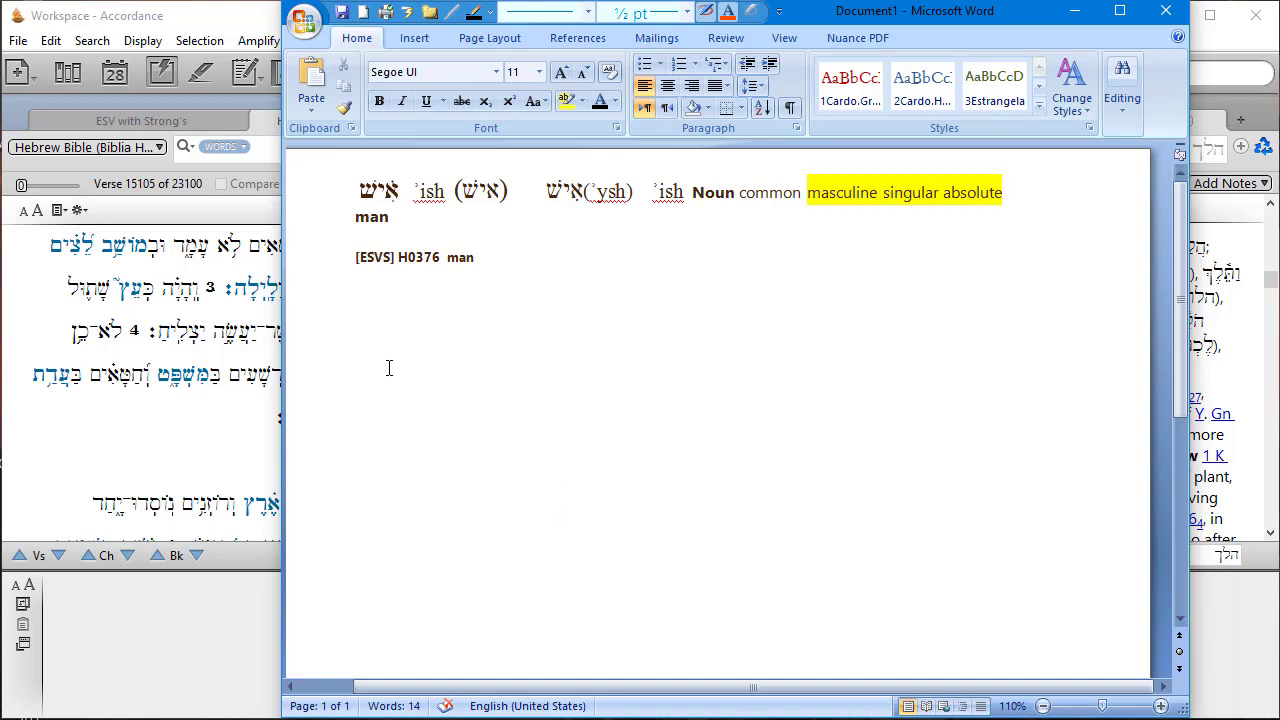
Step: Delete the '[ESVS] H0376 man' line beneath the ish entry
left_click_drag(391, 210, 357, 219)
mouse_move(484, 258)
left_mouse_down()
mouse_move(390, 258)
mouse_move(486, 258)
left_mouse_up()
left_click_drag(340, 265, 346, 266)
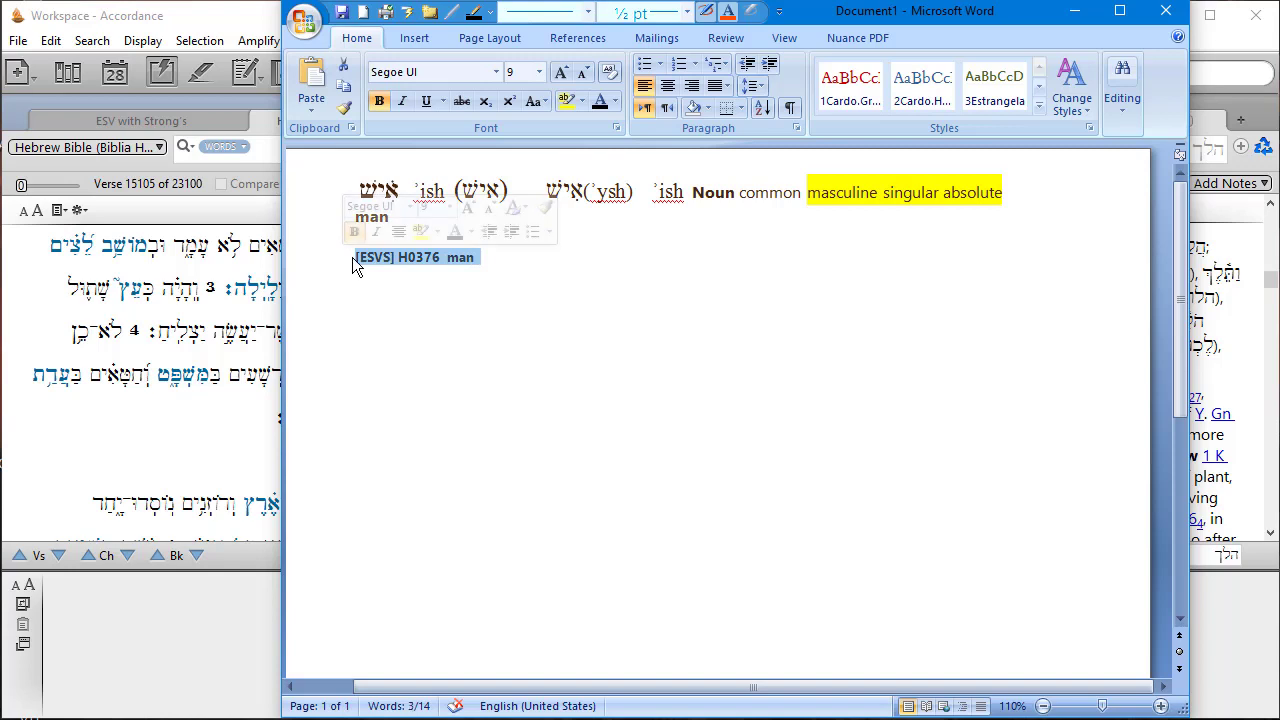
key("Delete")
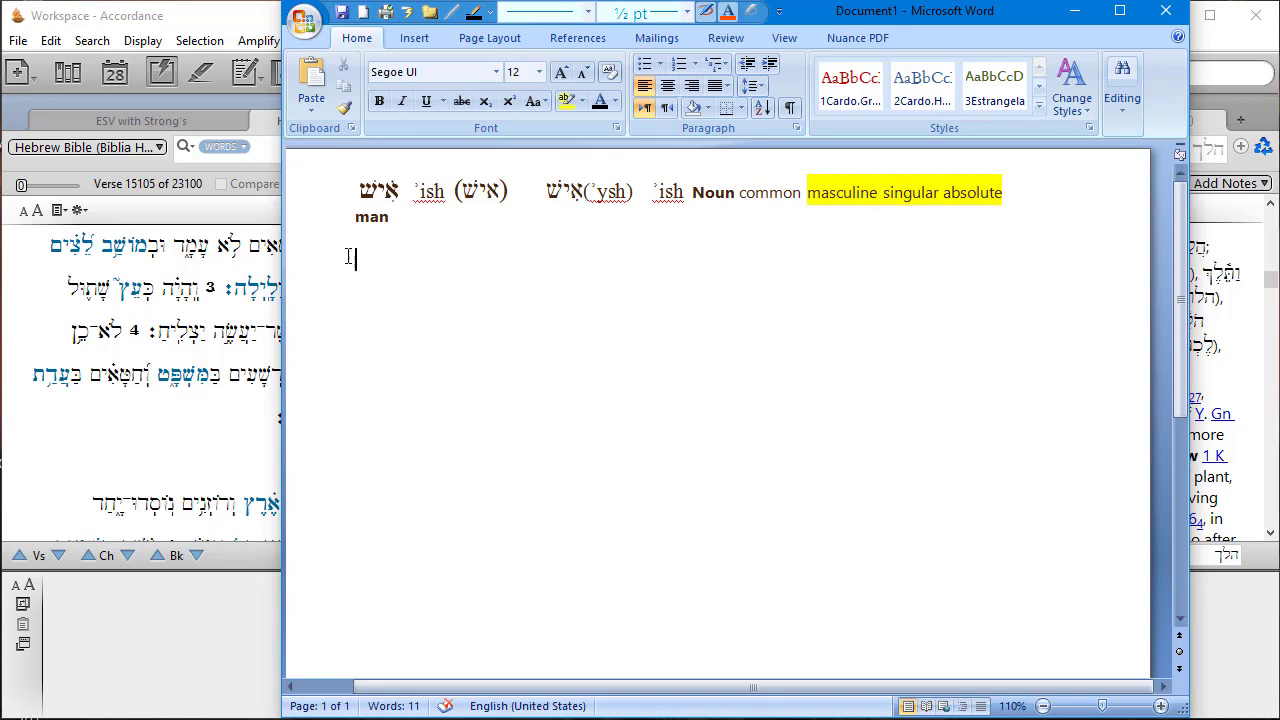
Step: Return to Accordance and show instant details for עֲצַת ('counsel') in Psalm 1:1
left_click(213, 28)
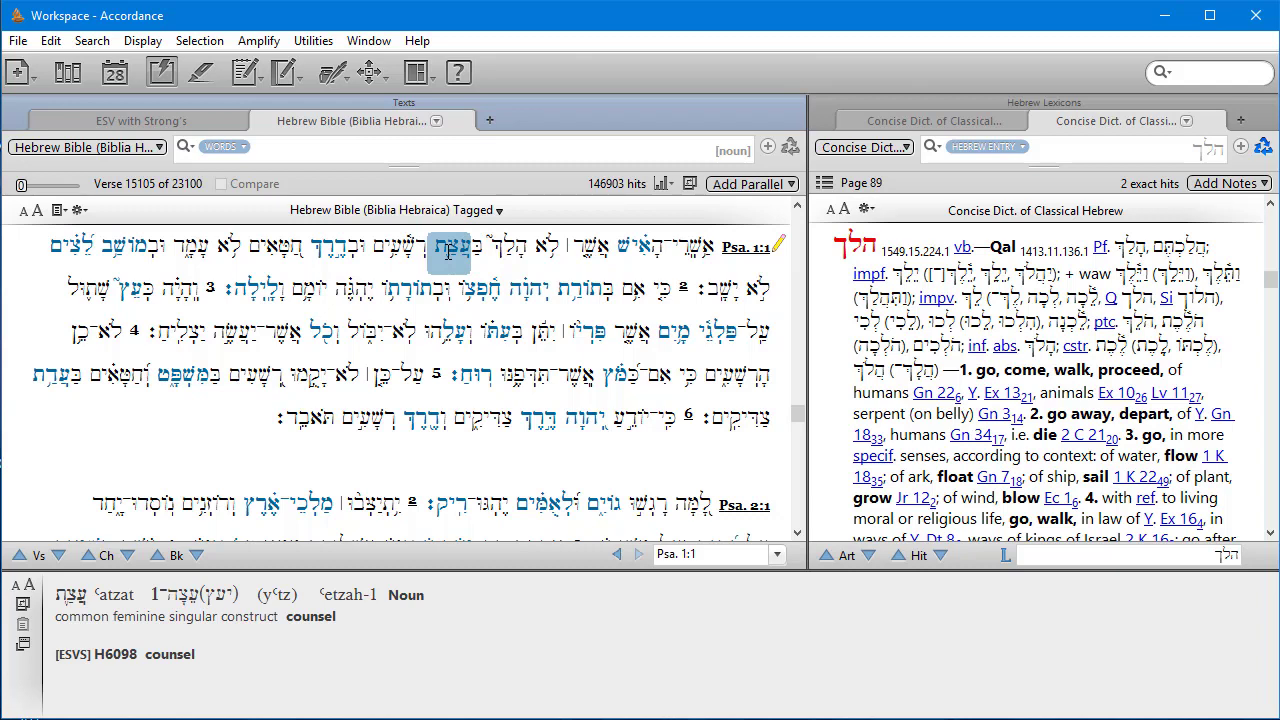
mouse_move(449, 250)
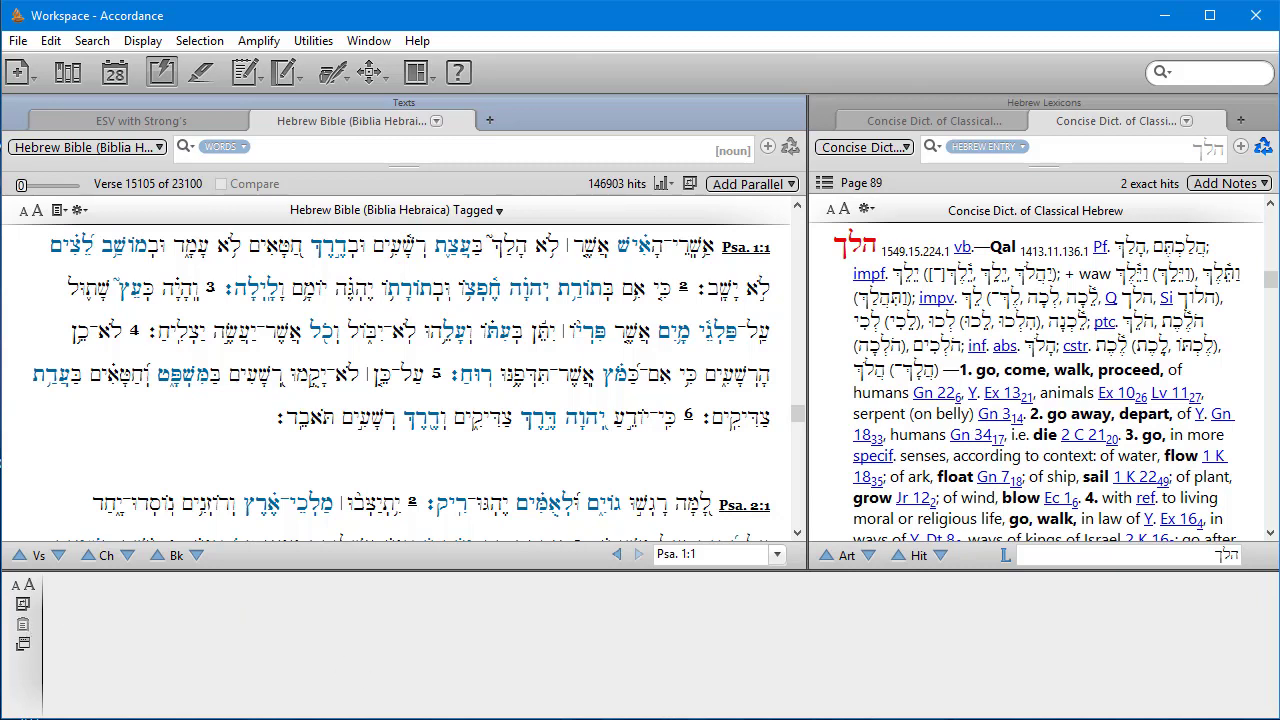
Step: Paste the copied עֲצַת ('counsel') details onto the empty line in Word
left_click(411, 716)
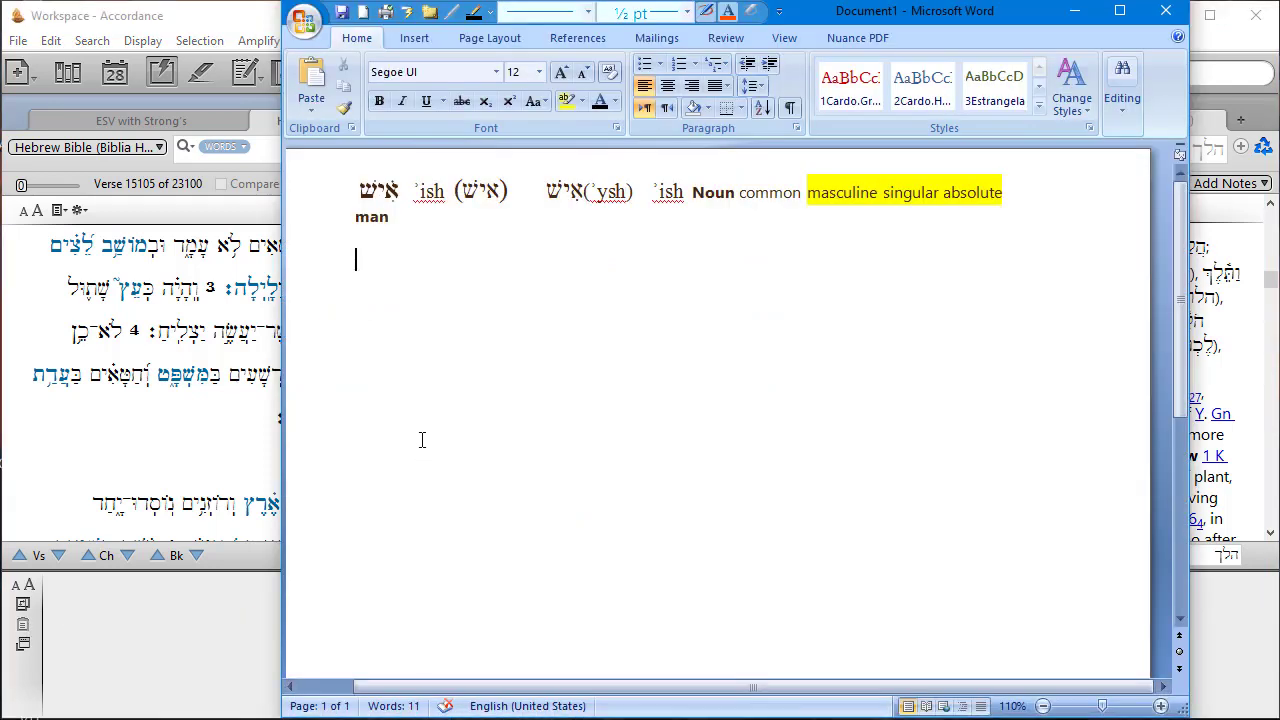
right_click(366, 261)
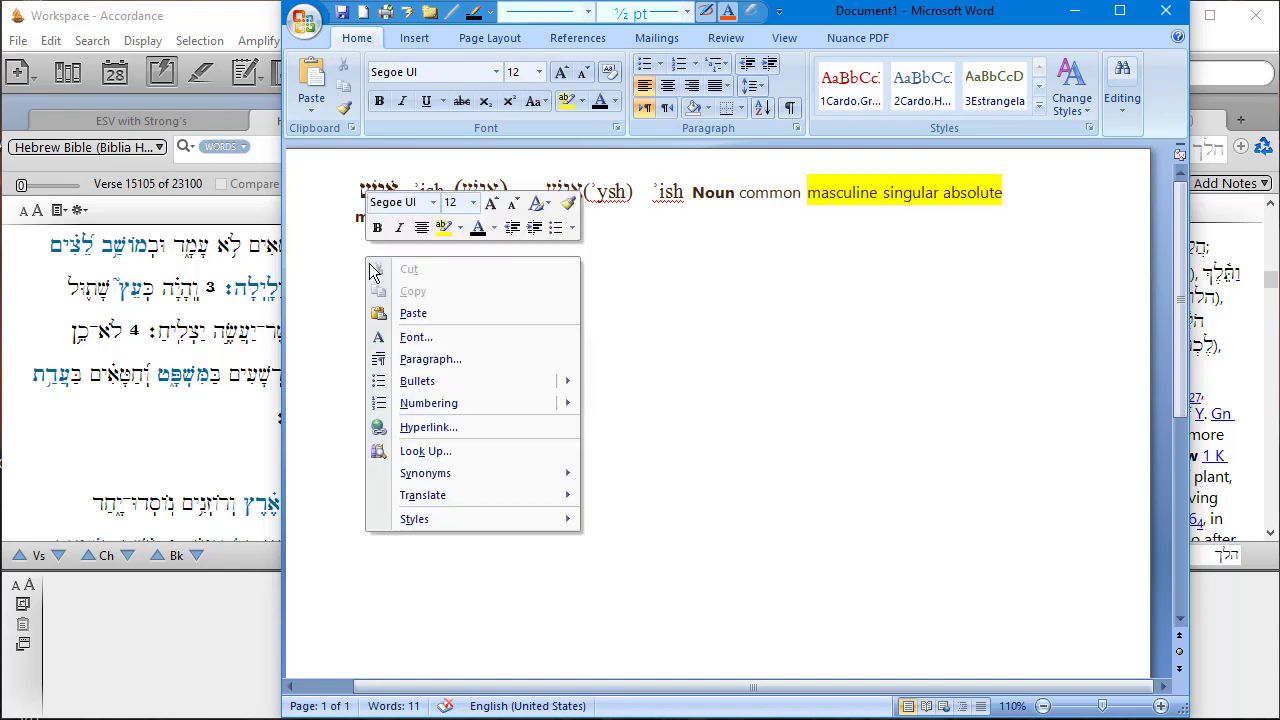
left_click(410, 316)
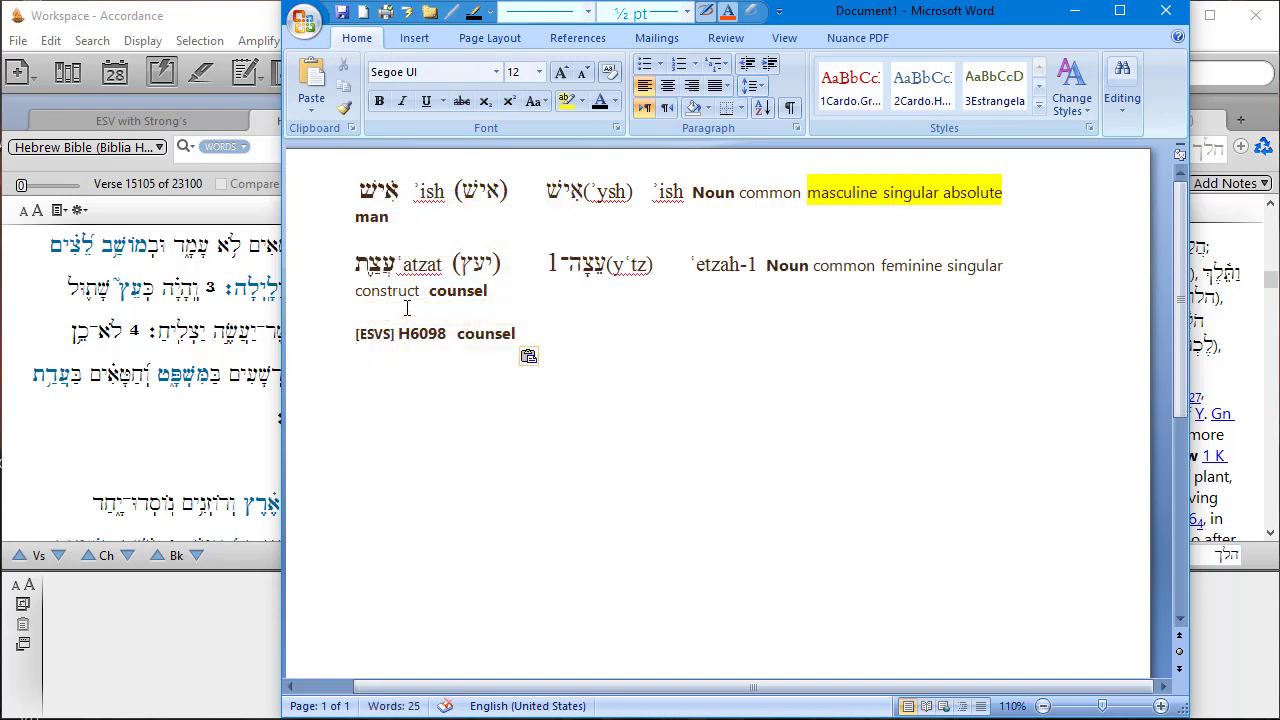
left_click_drag(398, 264, 352, 266)
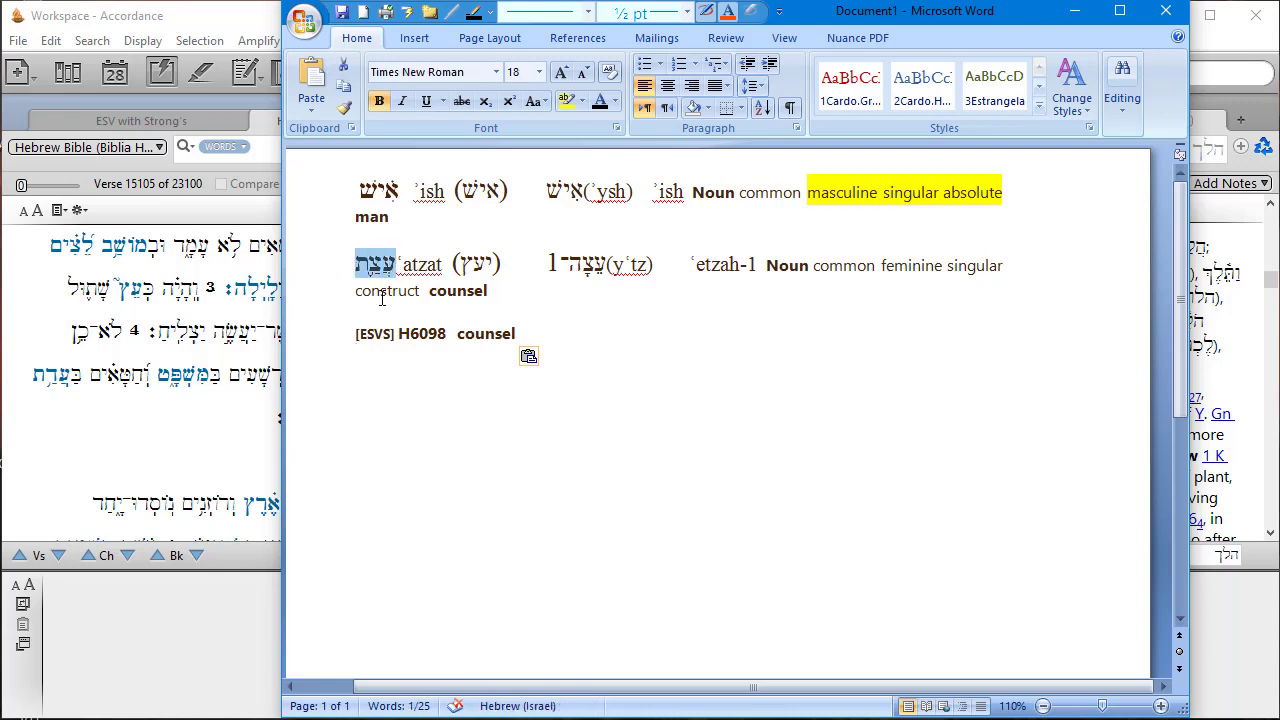
left_click(425, 266)
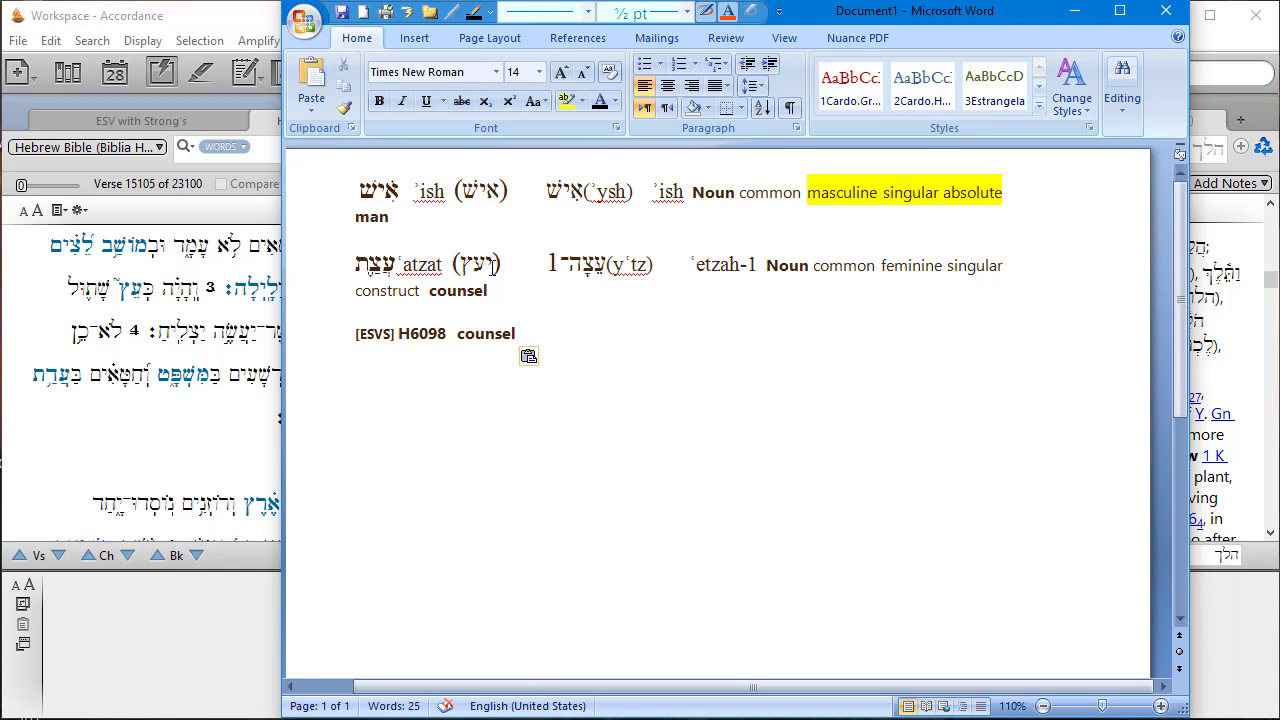
double_click(607, 262)
left_click(606, 263)
key("shift+Left")
key("shift+Left")
key("shift+Left")
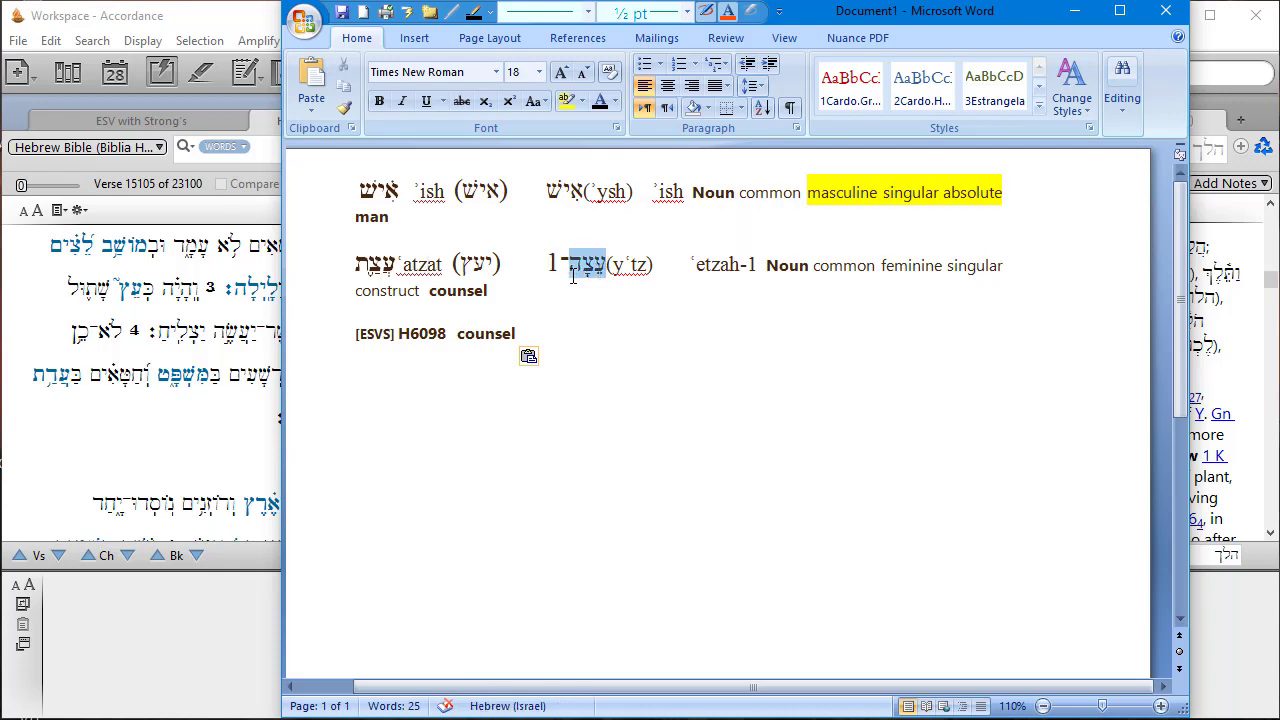
left_click(621, 322)
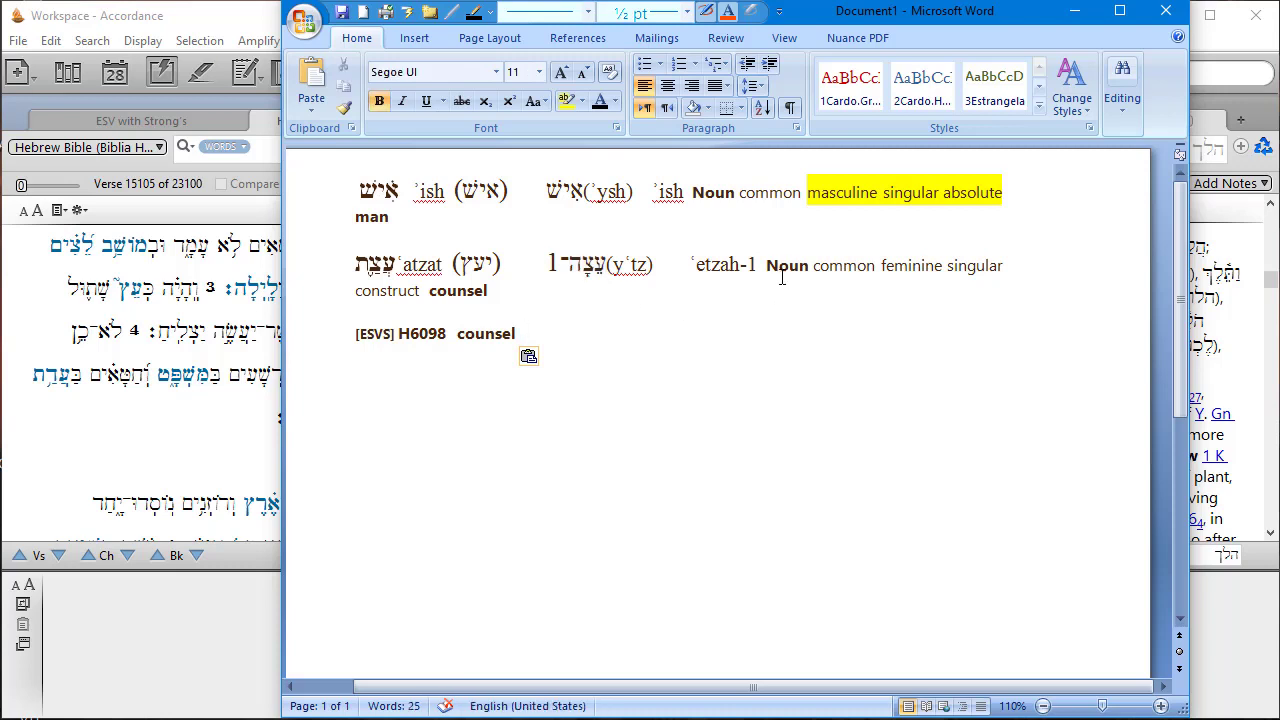
Step: Highlight 'feminine singular construct' yellow and delete the '[ESVS] H6098 counsel' line
left_click_drag(876, 265, 848, 266)
left_click(850, 266)
left_click(874, 265)
left_click_drag(881, 266, 973, 273)
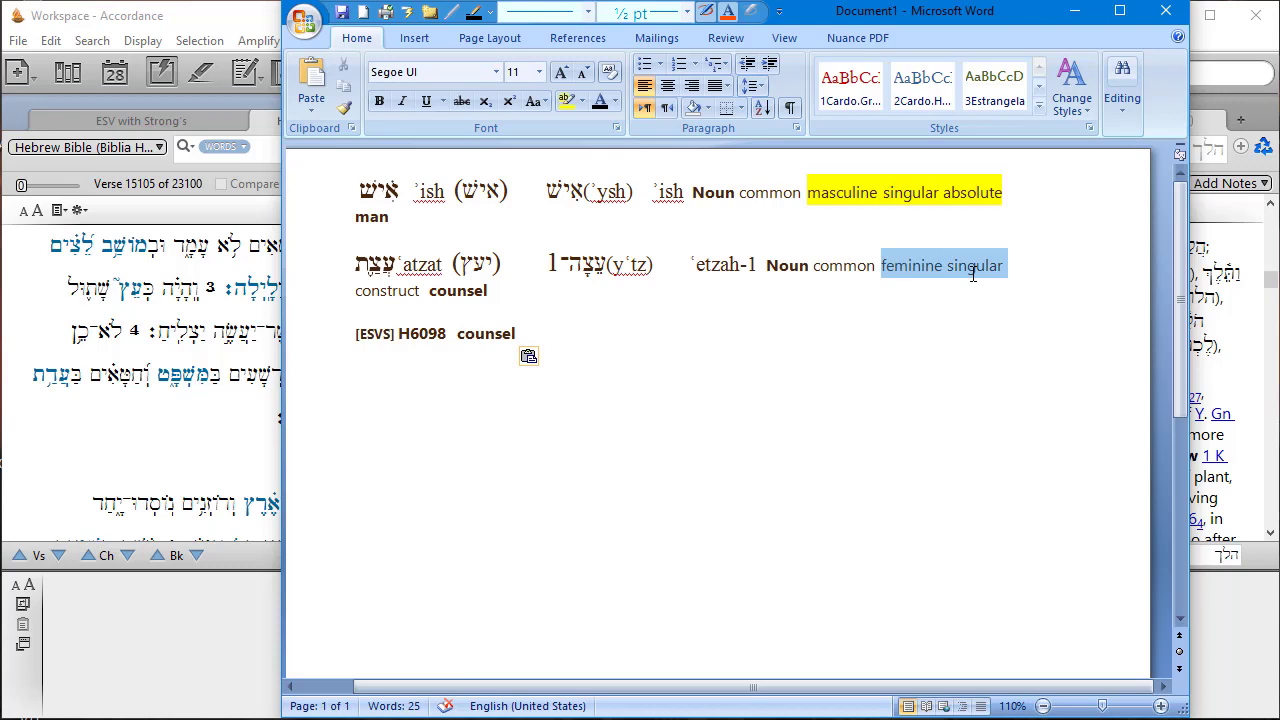
left_click_drag(973, 273, 427, 293)
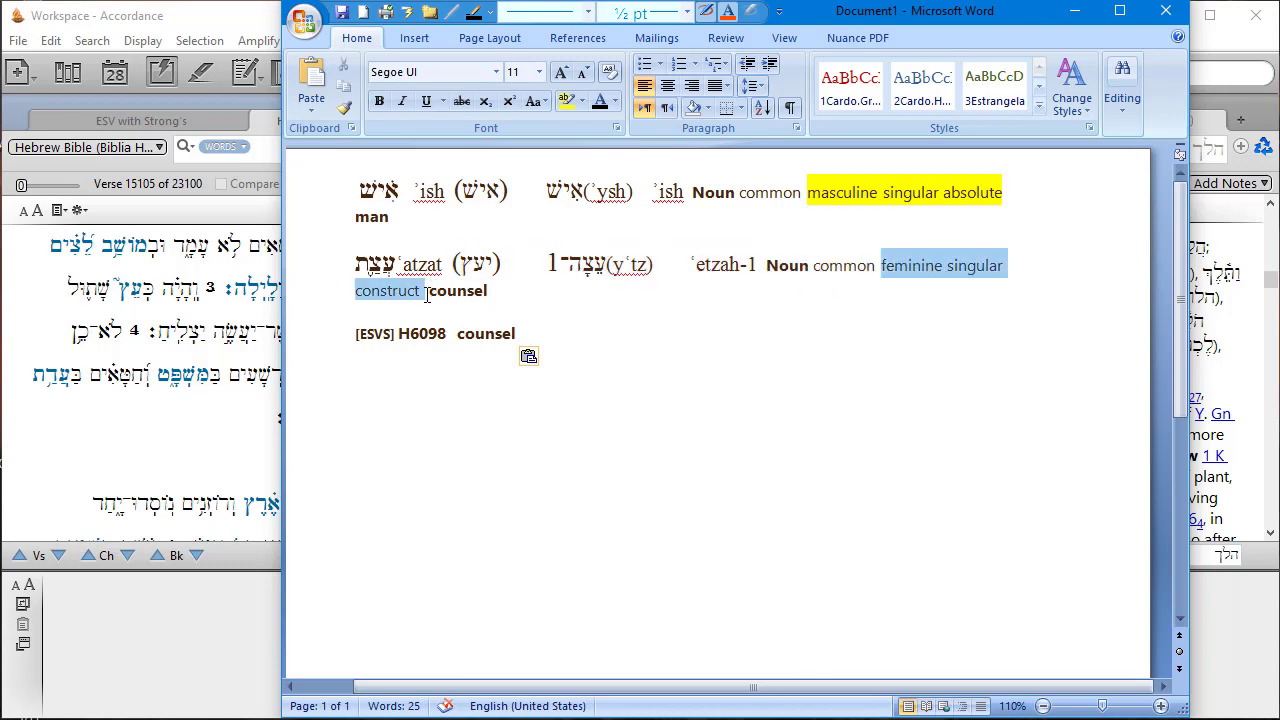
left_click(581, 101)
left_click(568, 127)
left_click(420, 289)
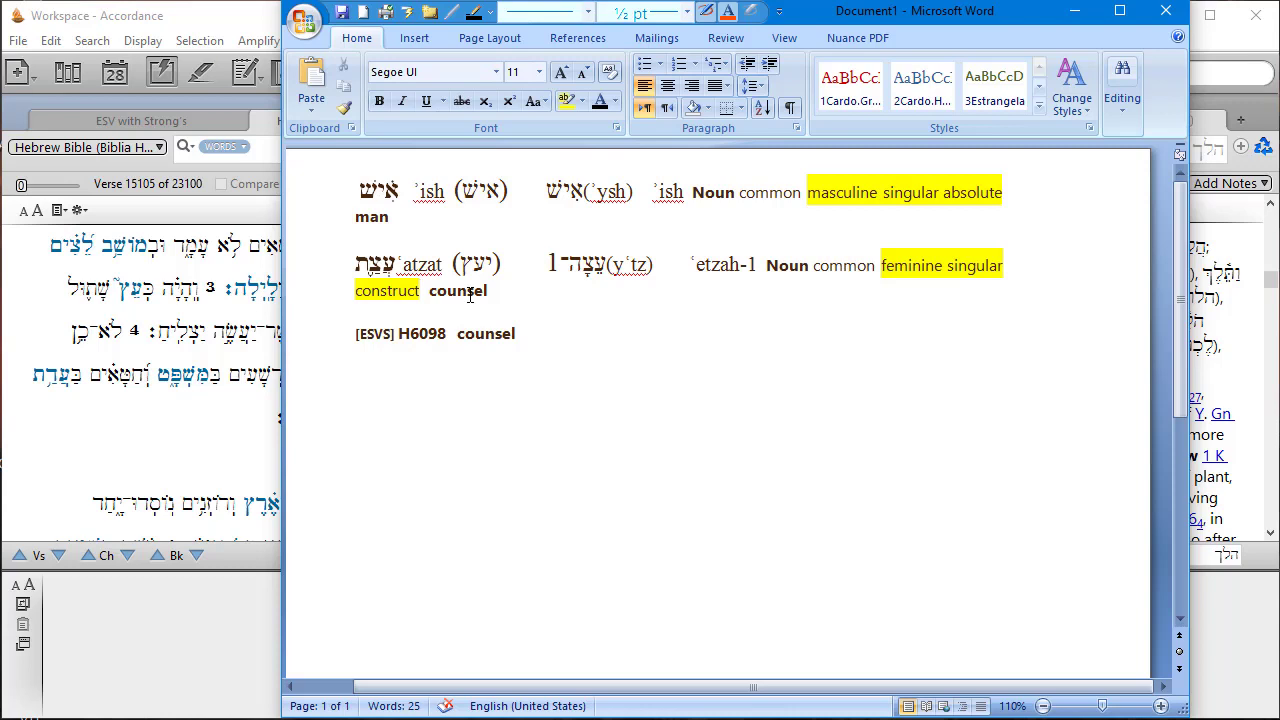
left_click_drag(529, 333, 343, 340)
key("Delete")
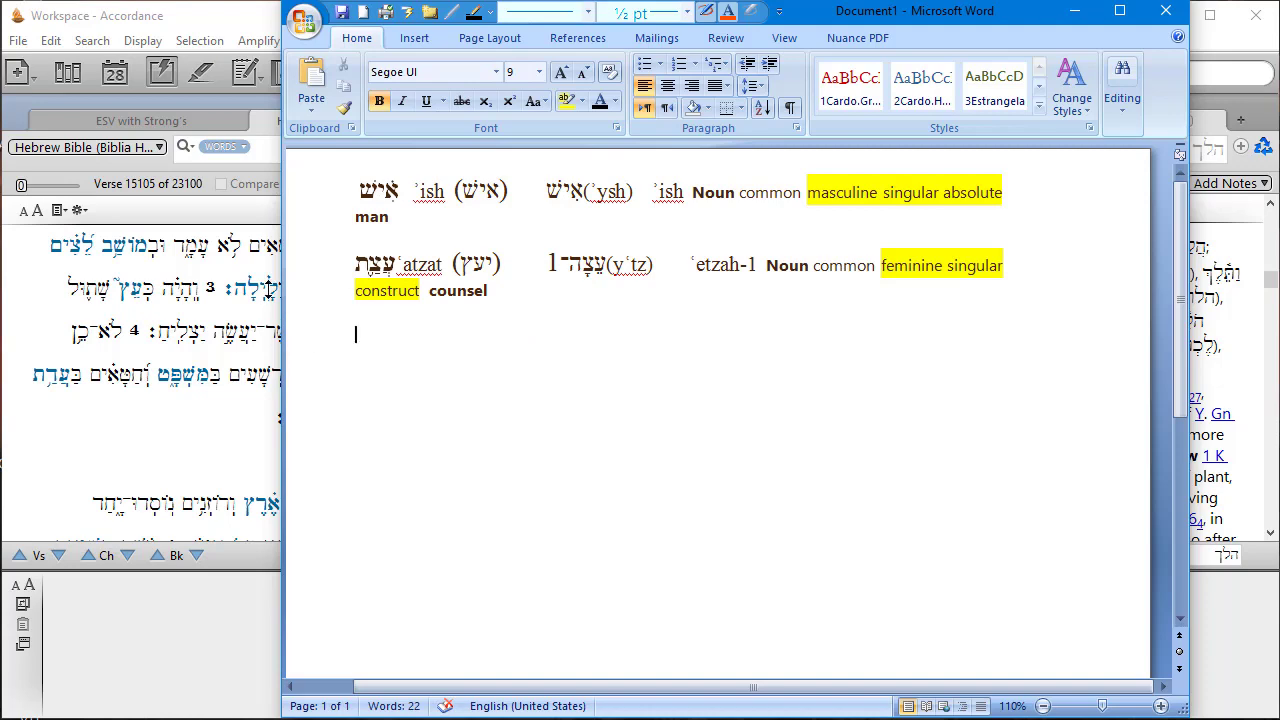
Step: Copy the instant details for דֶּרֶךְ ('way') in Psalm 1:1, then return to Word
left_click(216, 207)
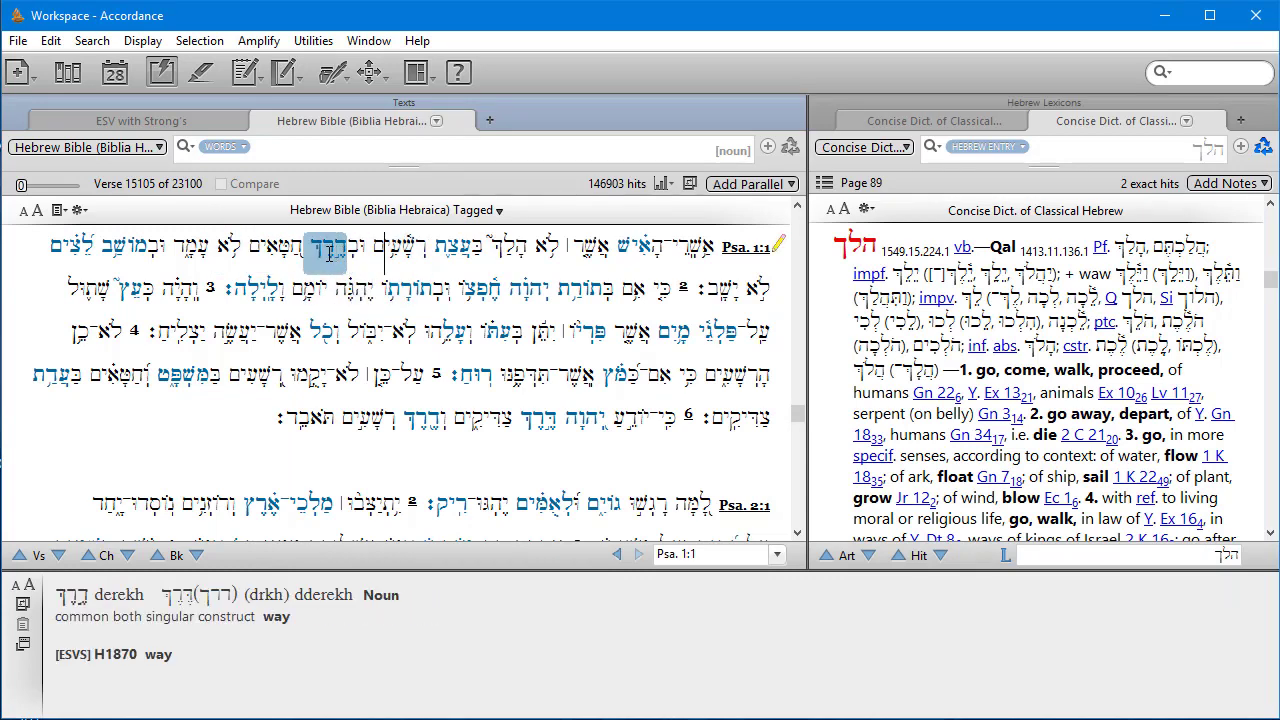
mouse_move(329, 253)
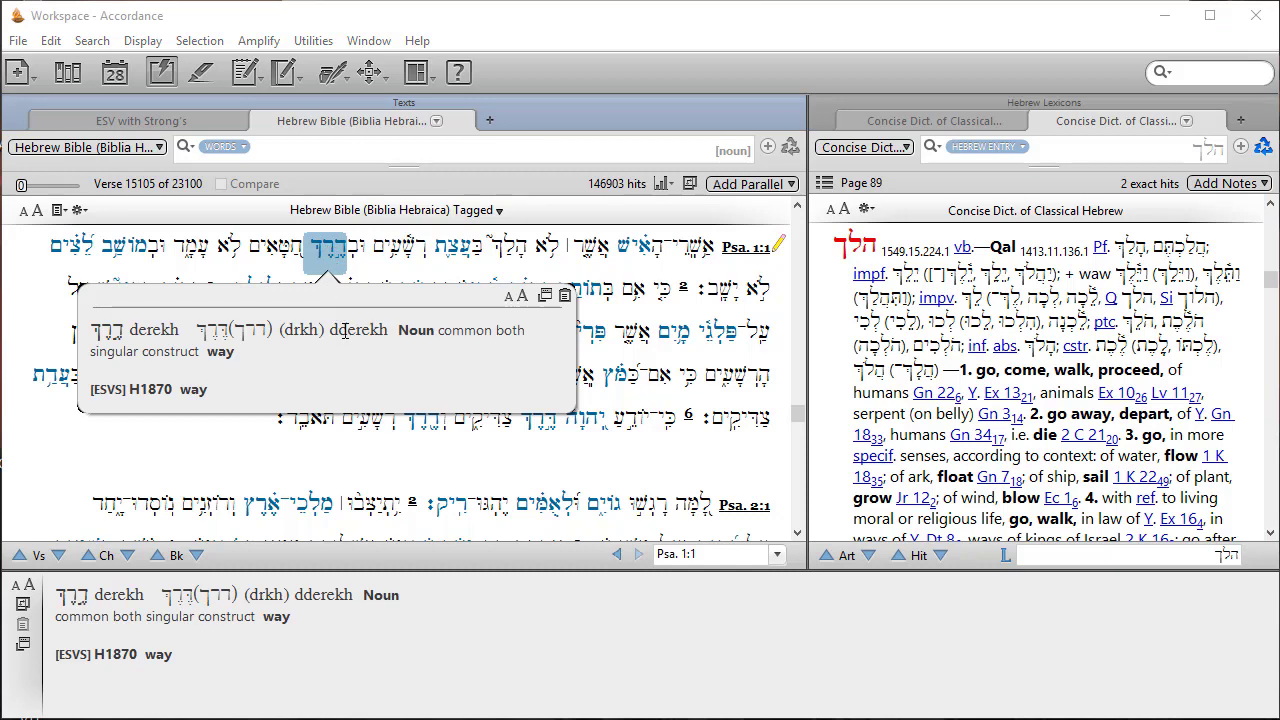
left_click(564, 302)
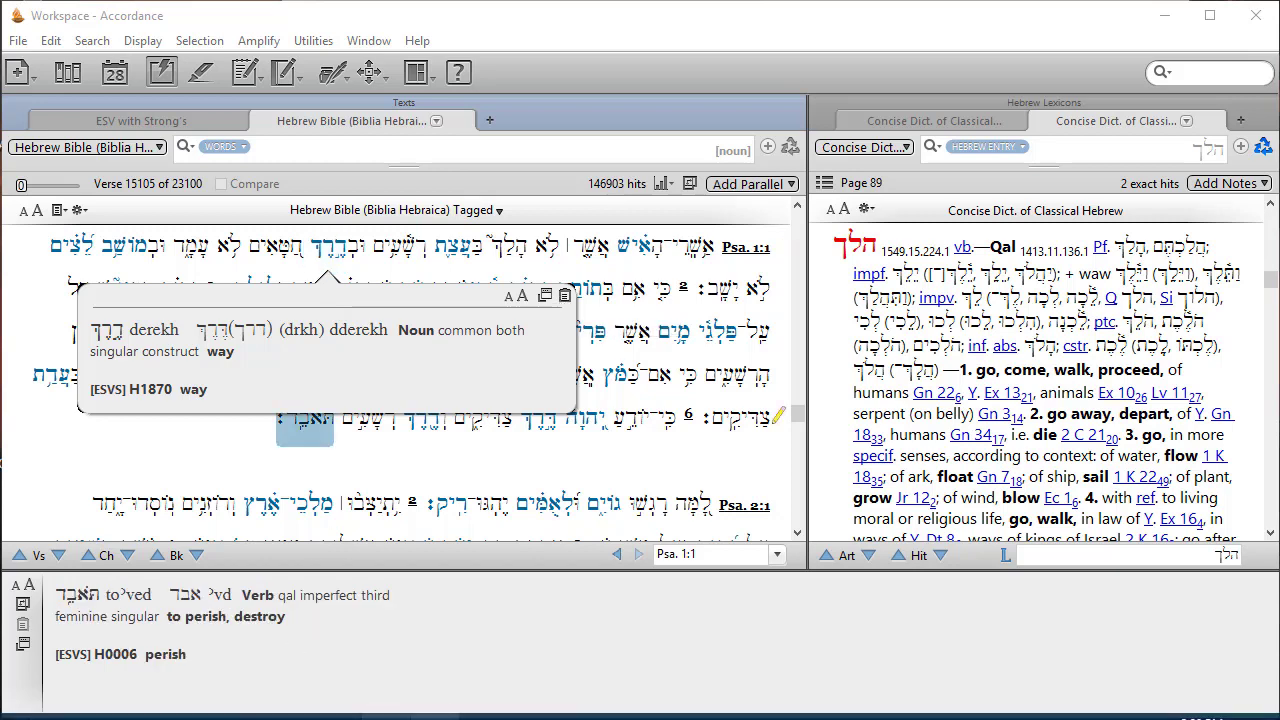
left_click(436, 716)
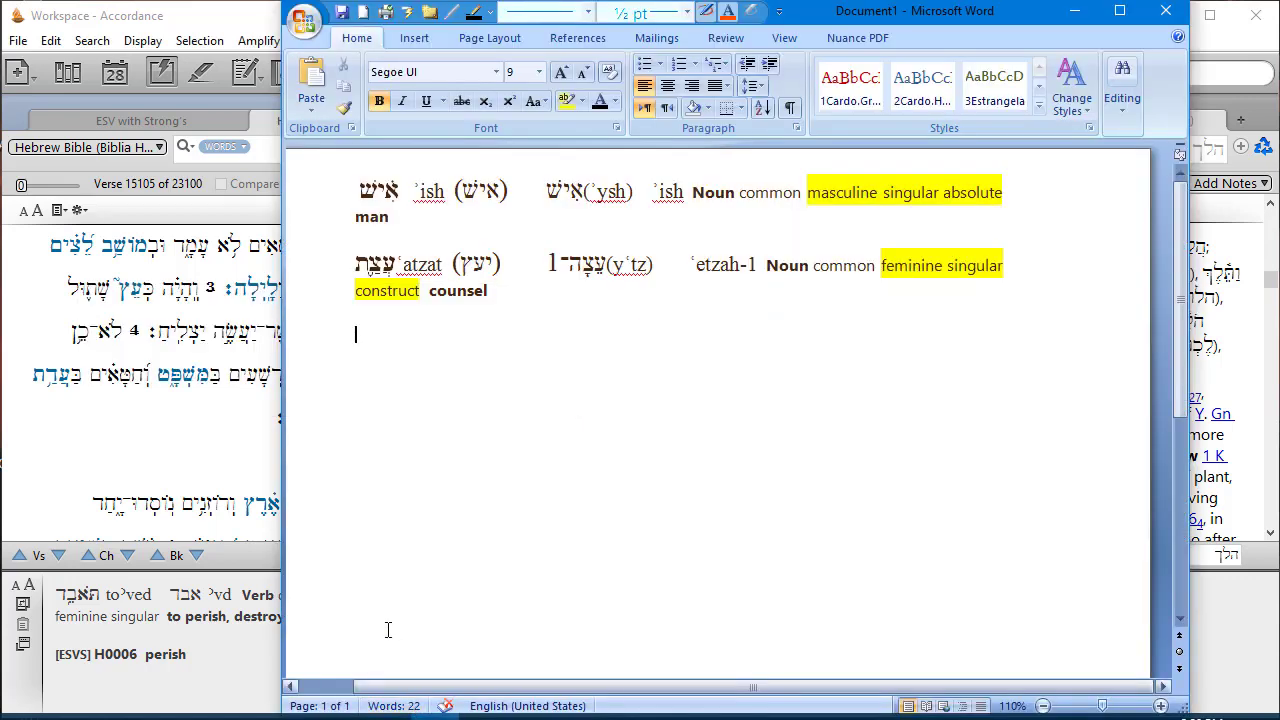
Step: Paste the copied דֶּרֶךְ ('way') details on the empty line below the 'atzat entry
right_click(358, 334)
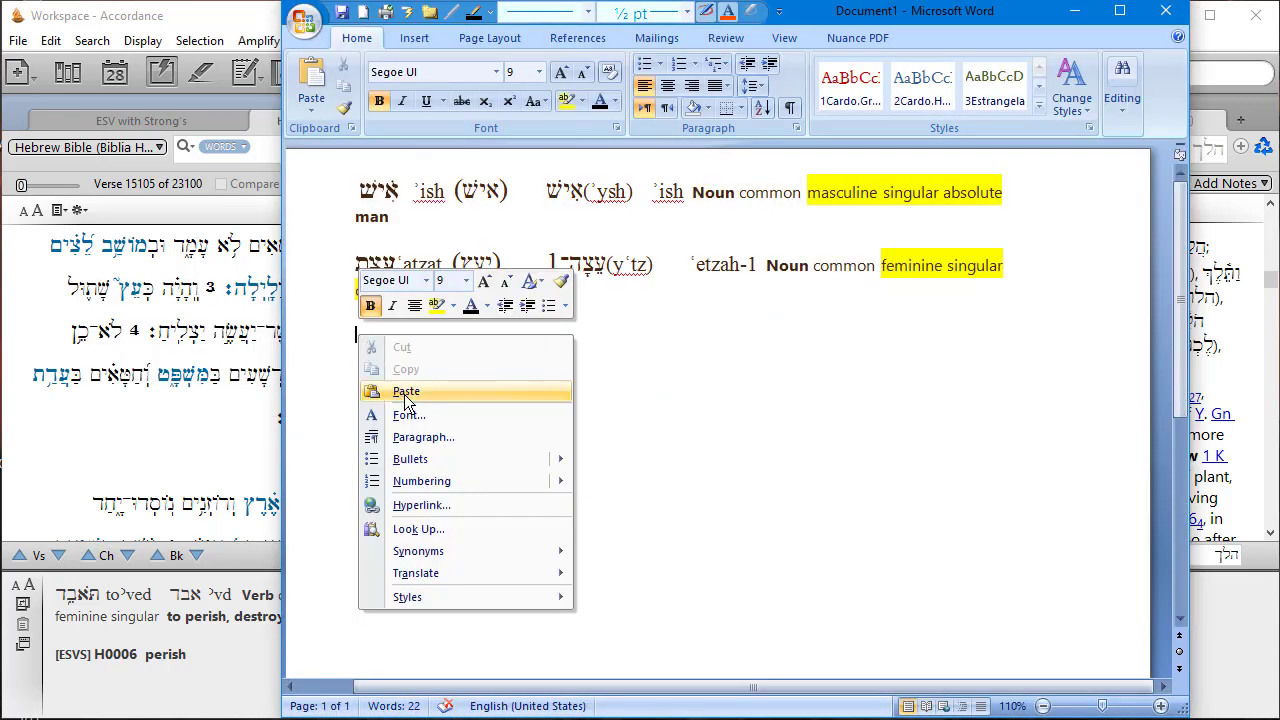
left_click(404, 394)
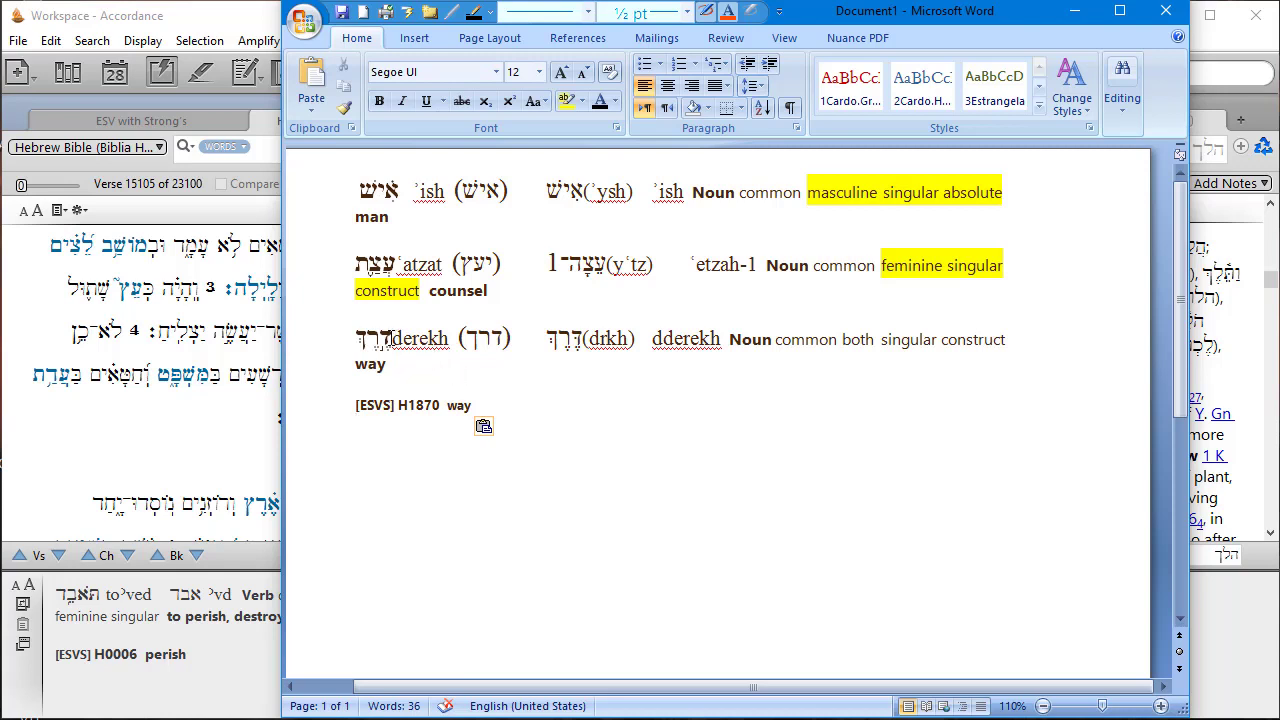
left_click_drag(392, 338, 351, 340)
left_click_drag(545, 340, 583, 347)
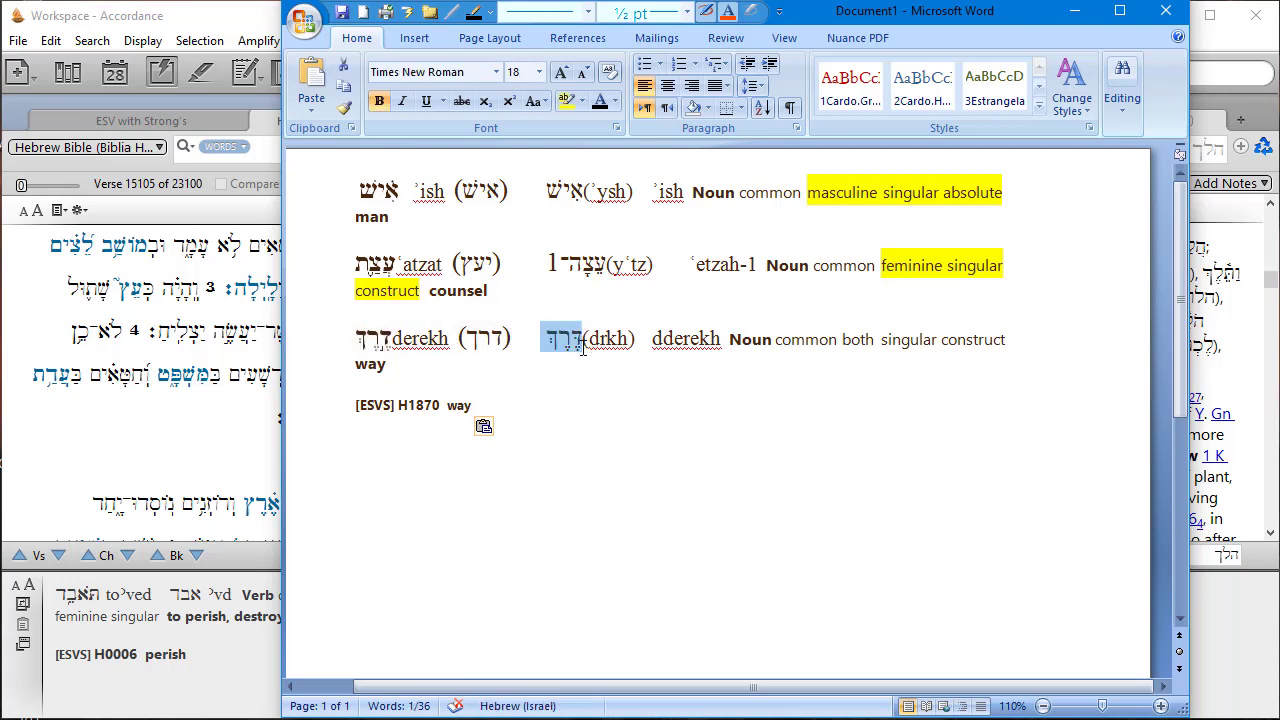
left_click(687, 392)
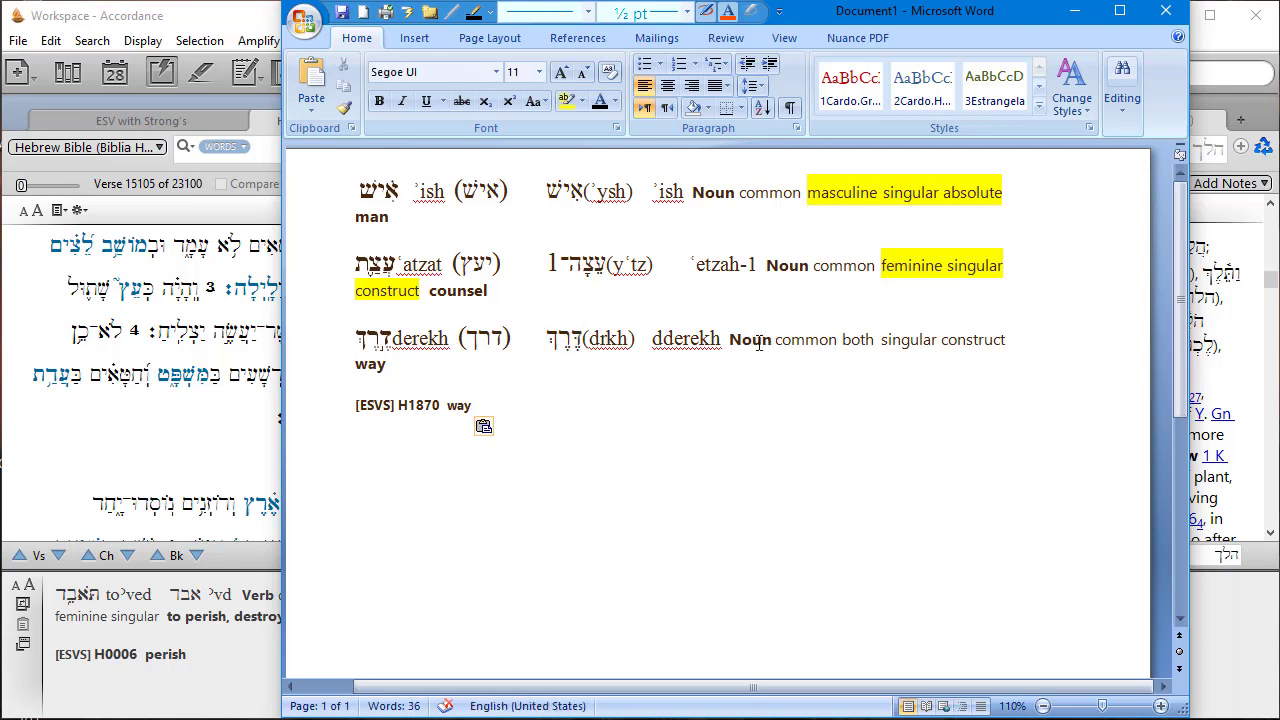
Step: Select the words 'both' and 'singular' of 'both singular construct' in the derekh entry
left_click_drag(858, 346, 959, 355)
left_click(860, 345)
left_click_drag(843, 345, 874, 346)
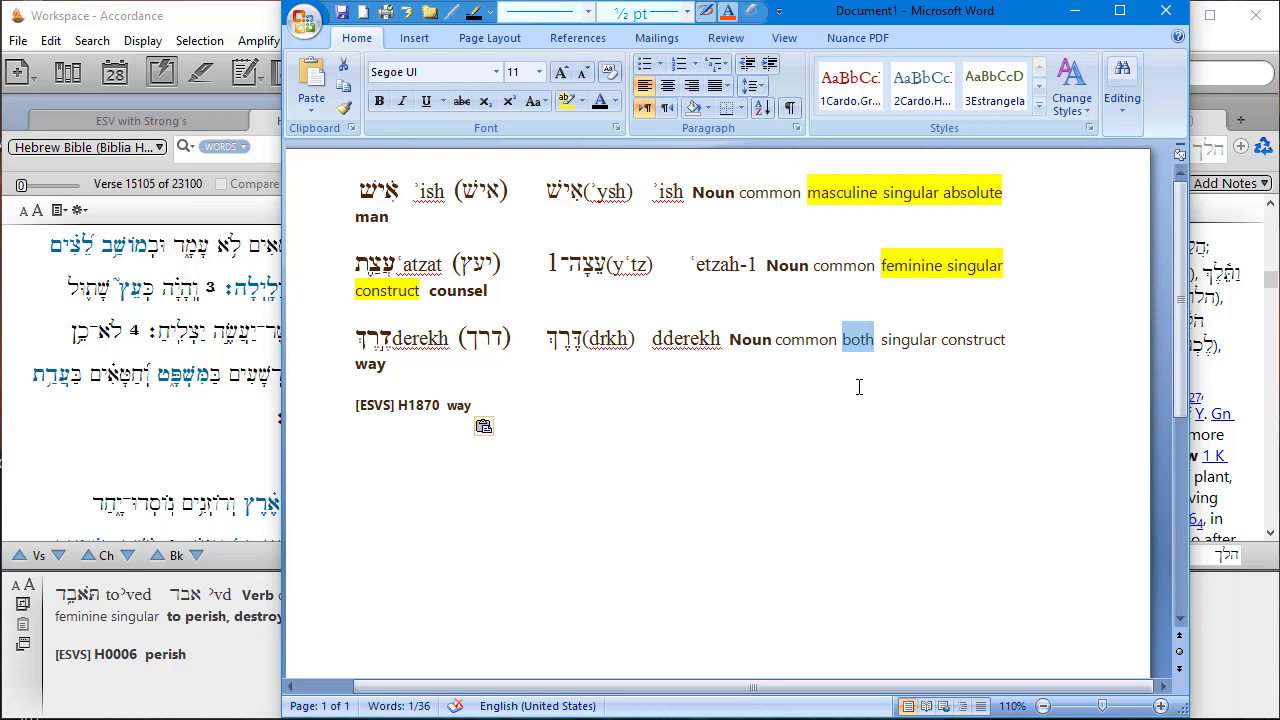
left_click(858, 387)
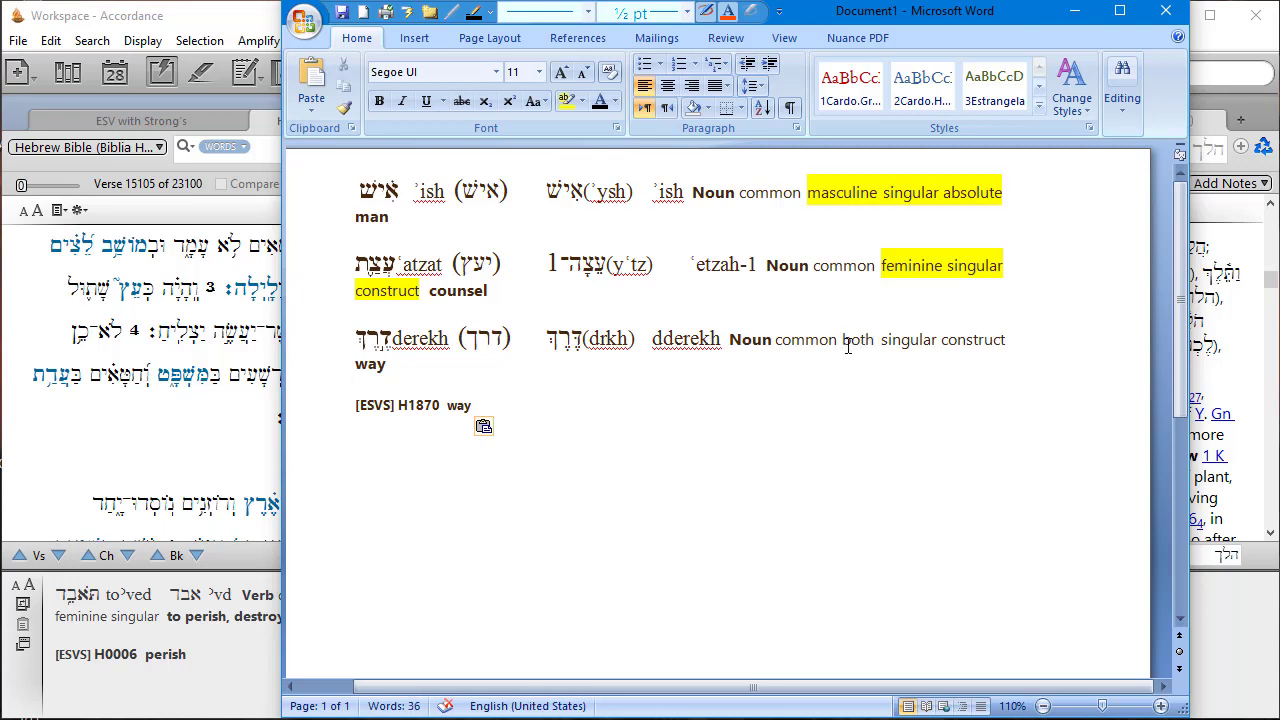
left_click_drag(843, 342, 877, 342)
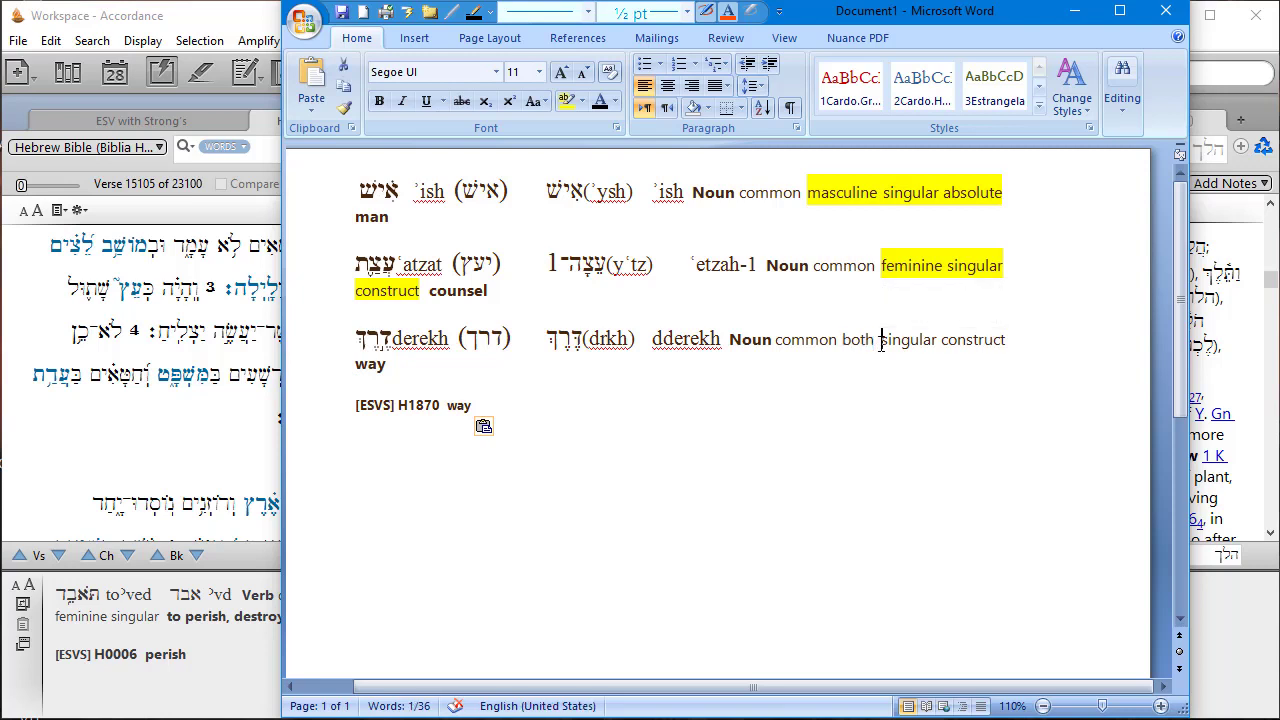
left_click_drag(882, 342, 1008, 348)
left_click(943, 345)
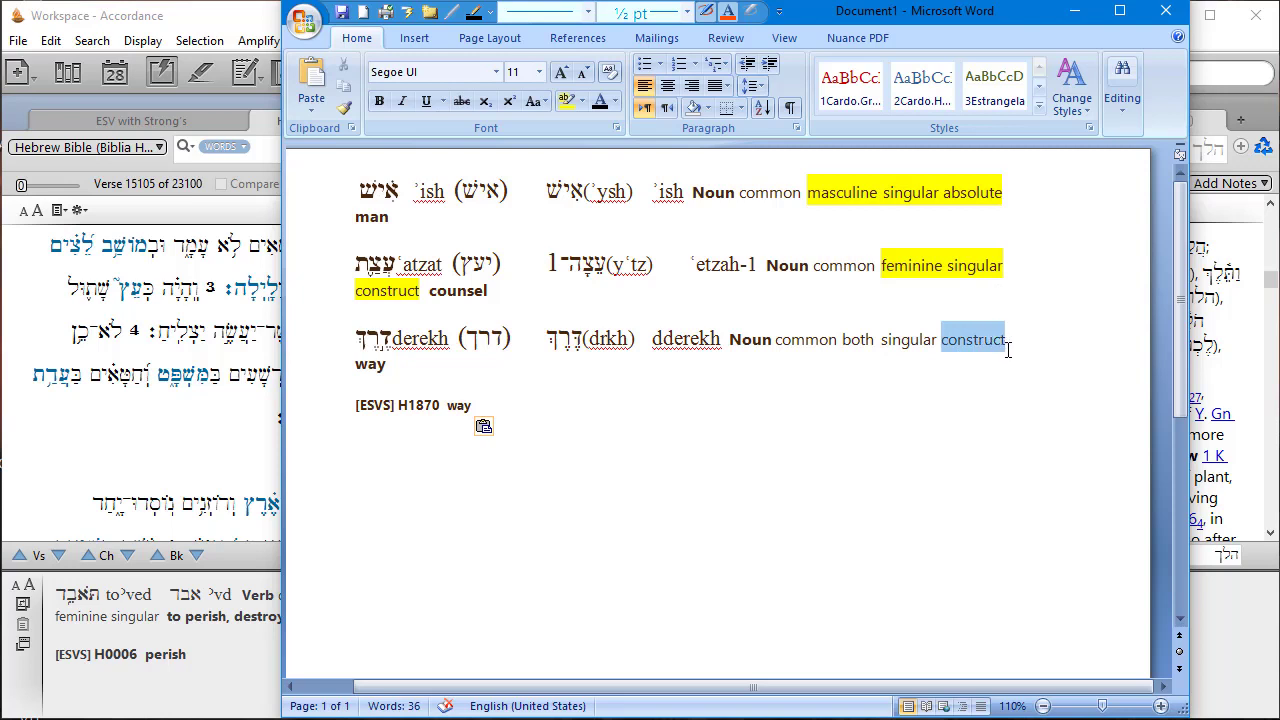
Step: Highlight 'both singular construct' in yellow in the derekh entry
left_click_drag(843, 345, 1005, 340)
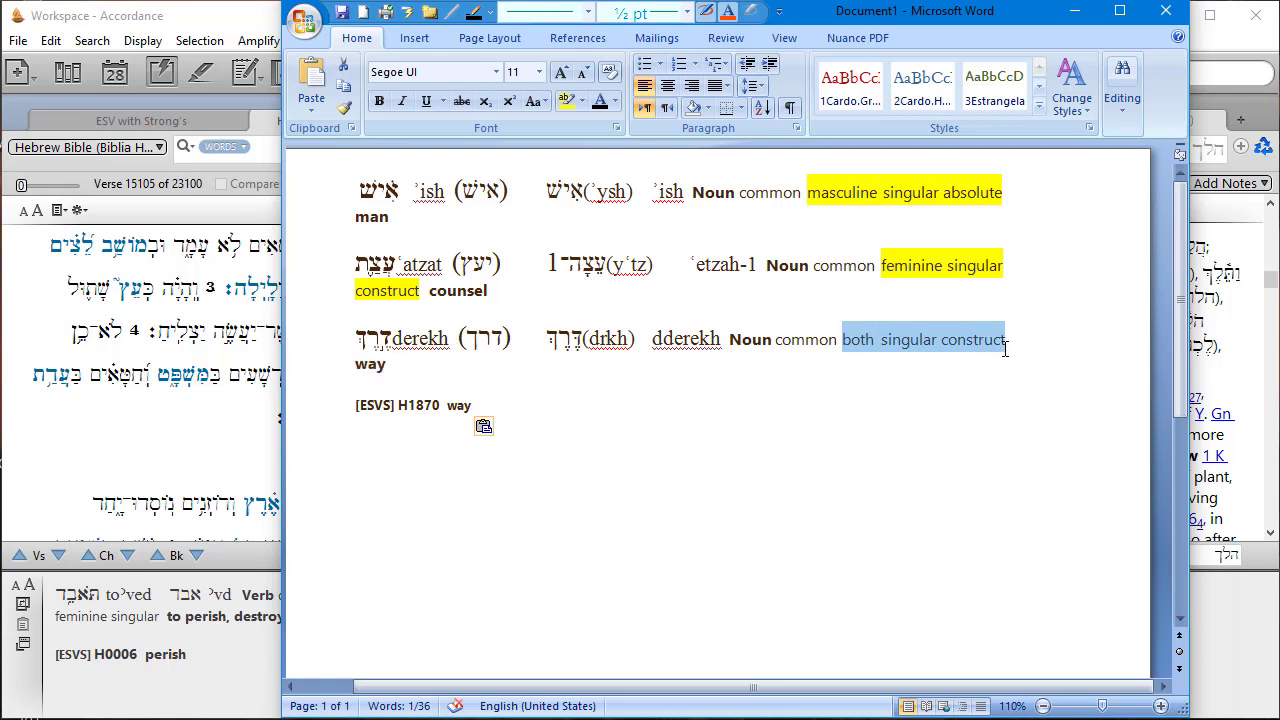
left_click(566, 101)
left_click(860, 345)
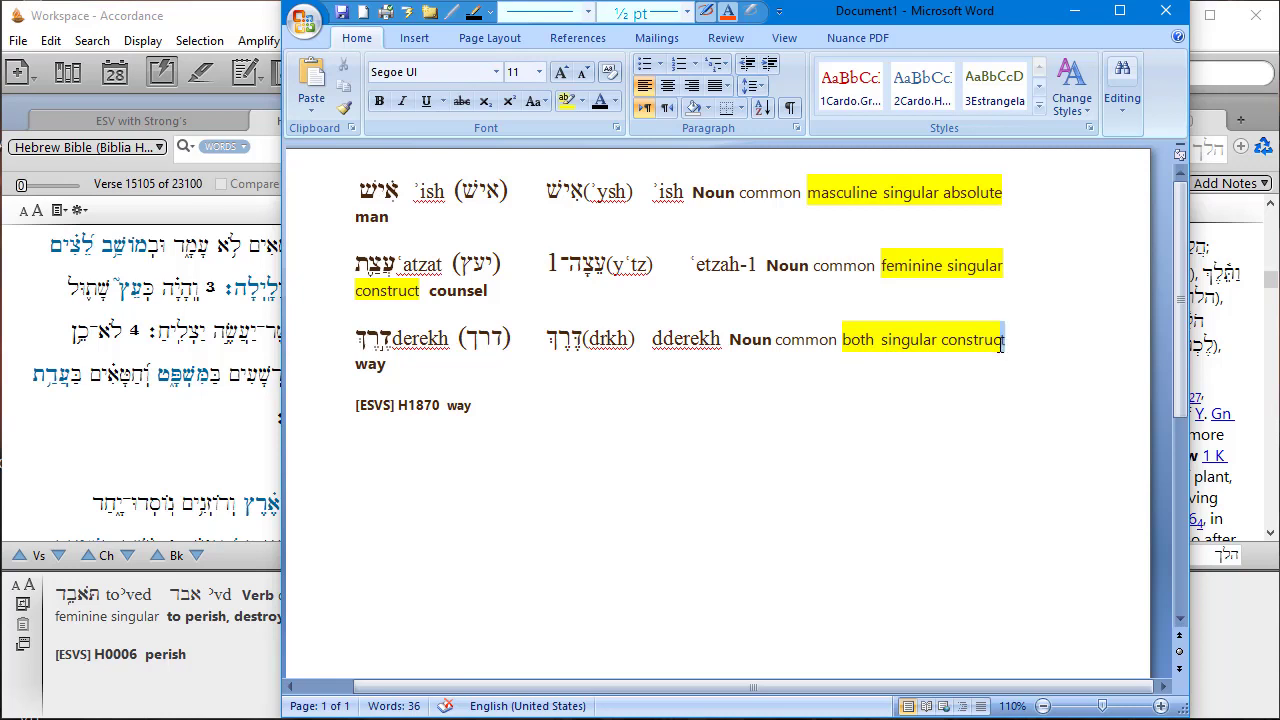
left_click_drag(1003, 340, 1008, 340)
left_click(566, 100)
Step: Delete the derekh entry's [ESVS] H1870 way Strong's line
left_click(496, 406)
left_click(334, 414)
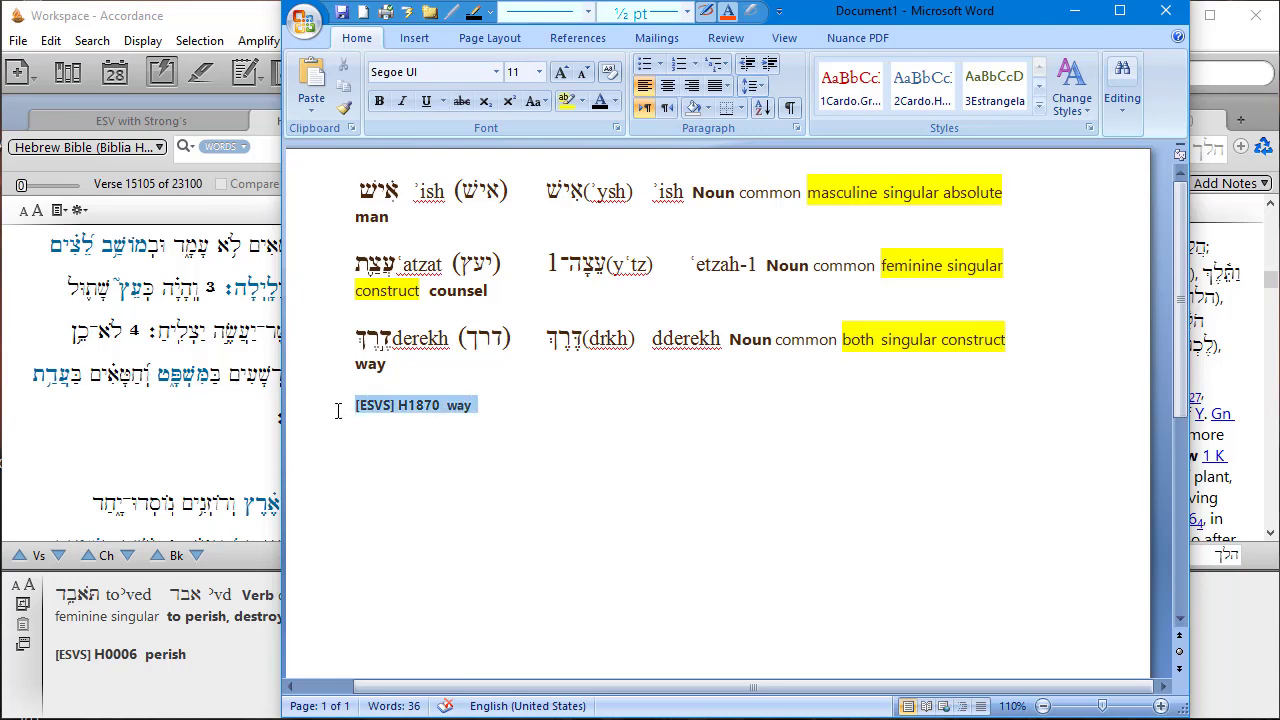
key("Delete")
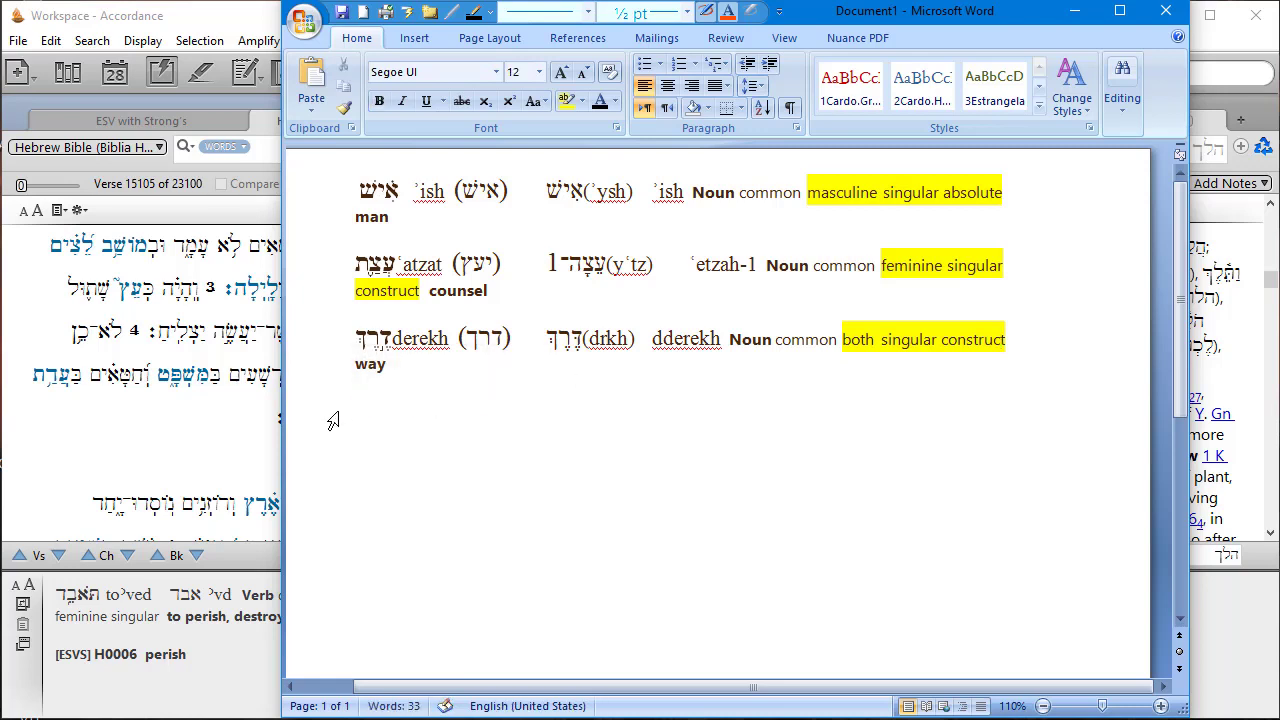
left_click(190, 428)
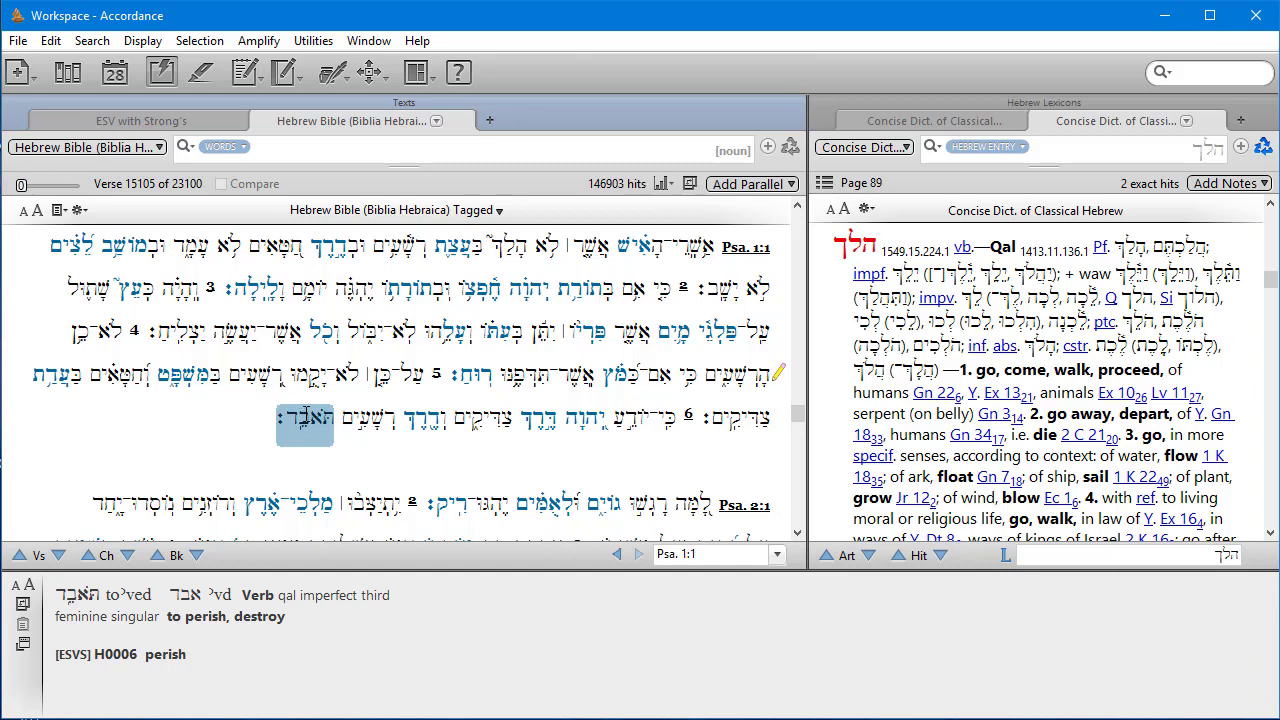
Step: Return to the Word notes document holding the ish, 'atzat and derekh entries
key("alt+Tab")
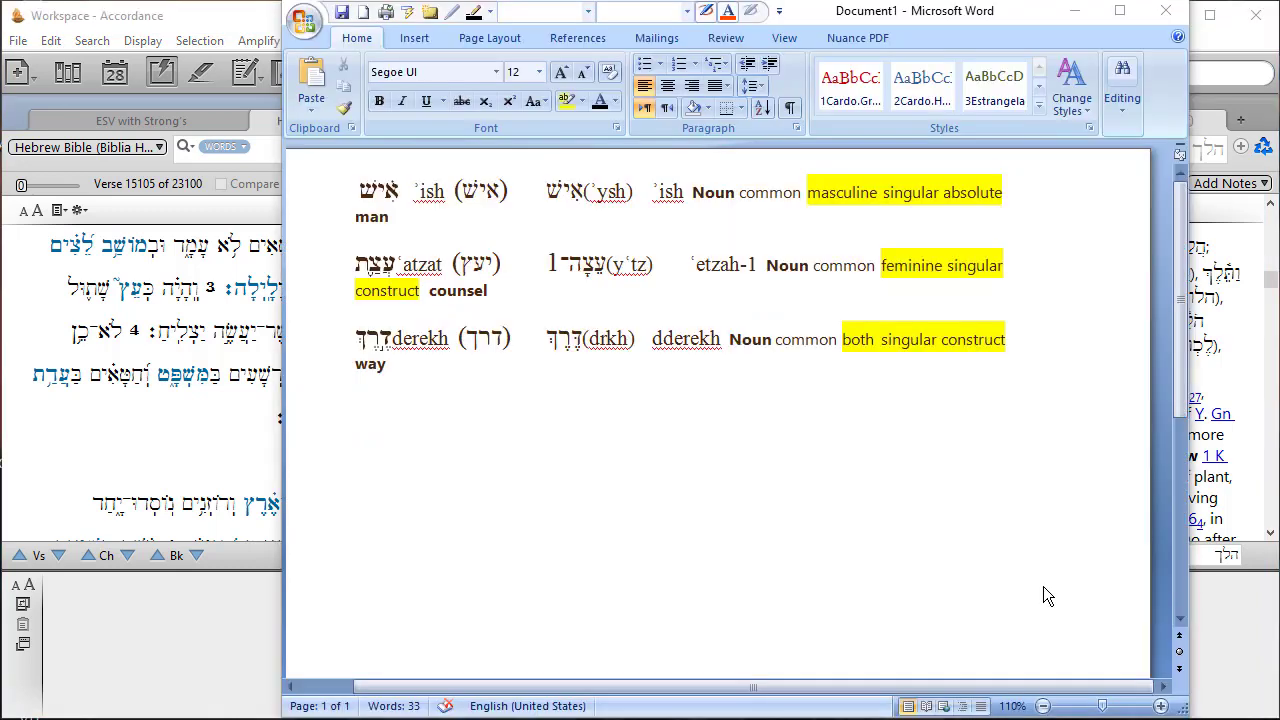
Step: Zoom the Word notes document from 110% to 150%
scroll(989, 562, "up", 3)
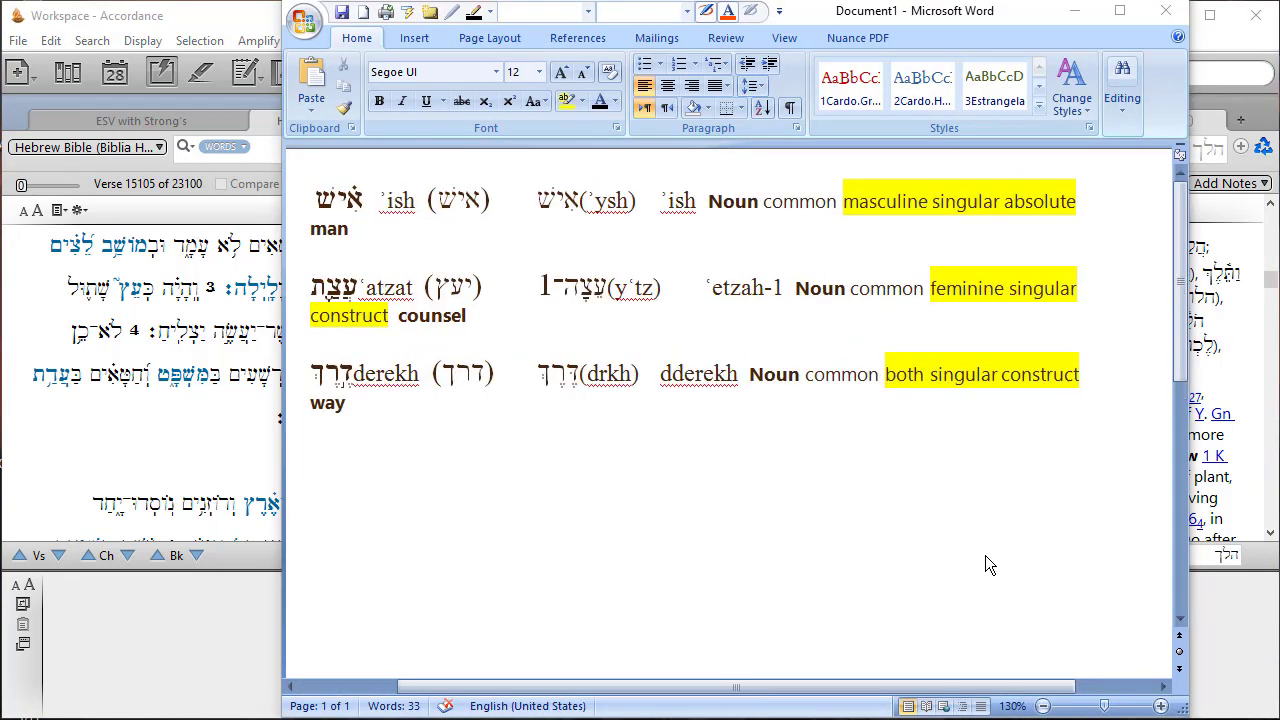
scroll(985, 565, "up", 1)
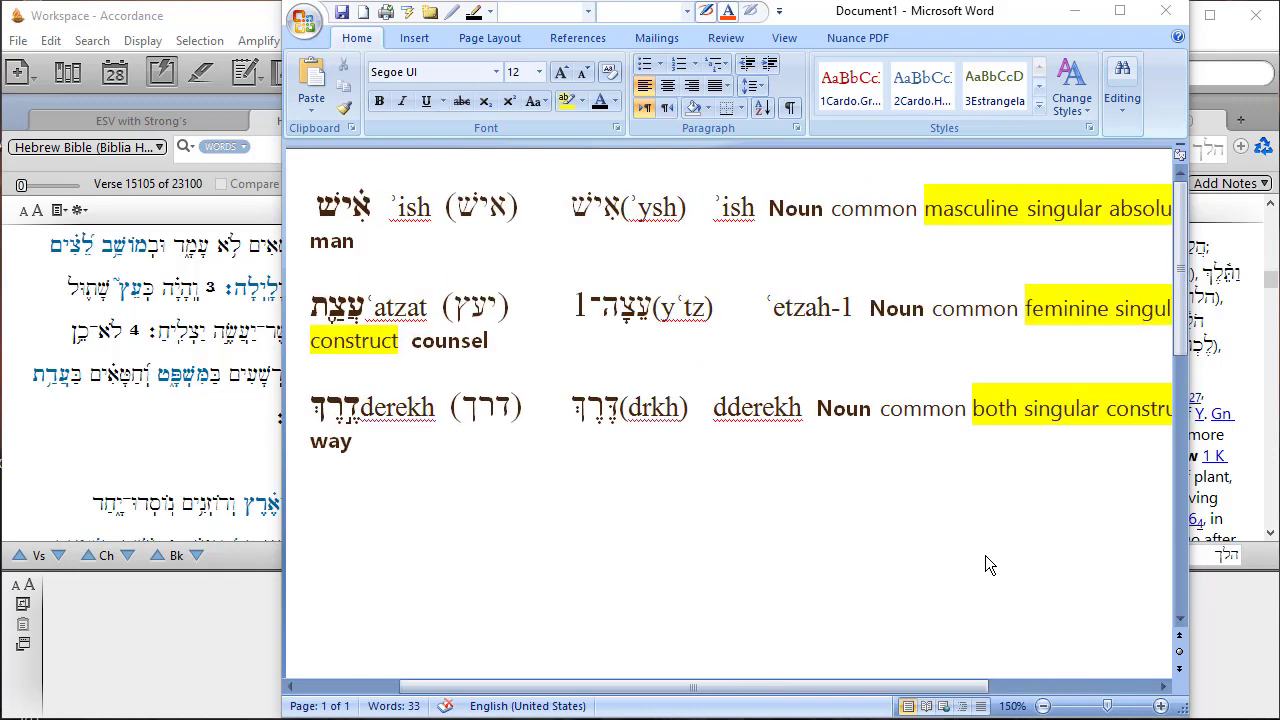